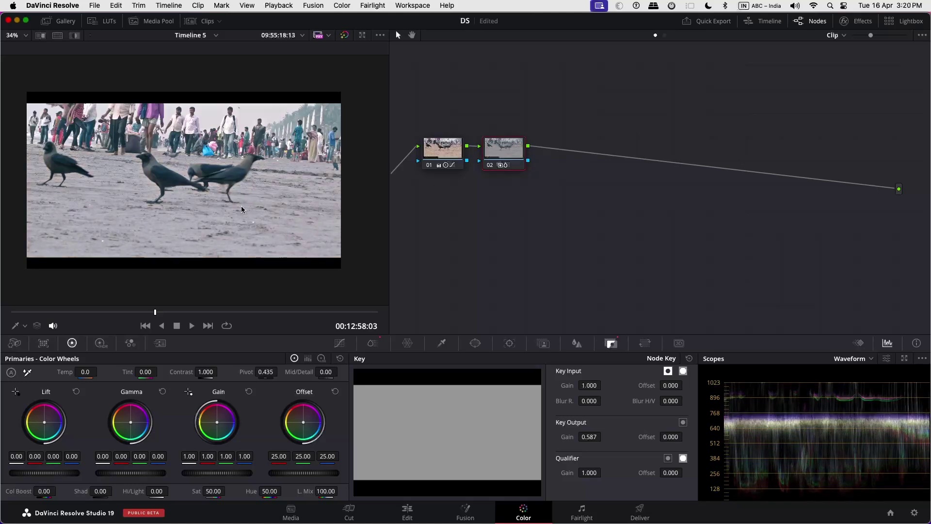
Add a serial node after node 02 in the node graph
{"action": "left_click_drag", "start_coordinate": [507, 152], "coordinate": [507, 149]}
{"action": "right_click", "coordinate": [507, 149]}
{"action": "mouse_move", "coordinate": [539, 198]}
{"action": "left_click", "coordinate": [619, 198]}
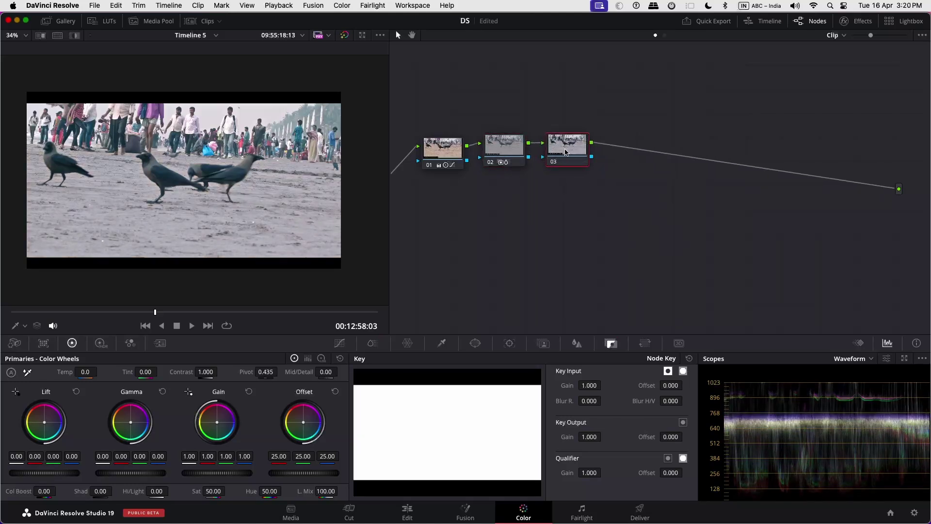
Draw Magic Mask object strokes over each crow on node 03 and track the mask both forward and backward through the clip
{"action": "left_click", "coordinate": [539, 346]}
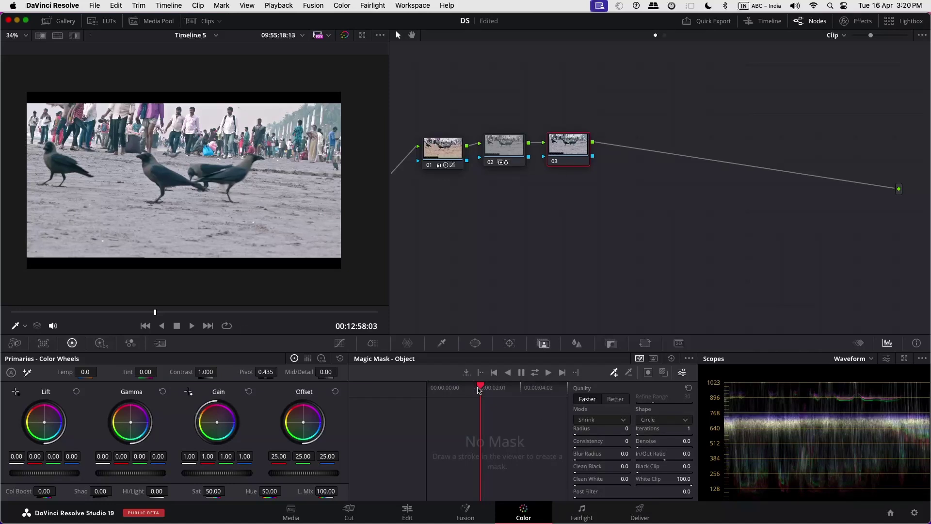
{"action": "left_click_drag", "start_coordinate": [154, 313], "coordinate": [96, 315]}
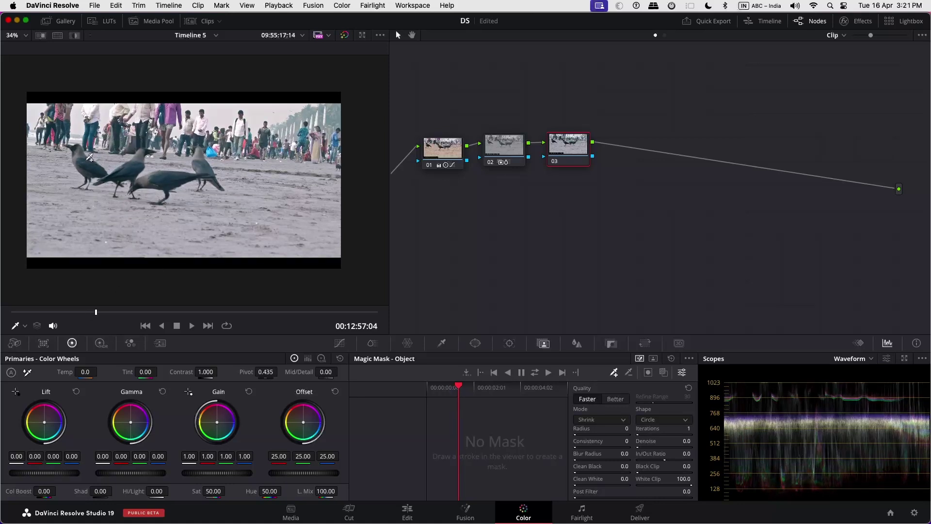
{"action": "left_click_drag", "start_coordinate": [82, 153], "coordinate": [107, 180]}
{"action": "left_click_drag", "start_coordinate": [135, 188], "coordinate": [197, 175]}
{"action": "left_click_drag", "start_coordinate": [200, 151], "coordinate": [215, 183]}
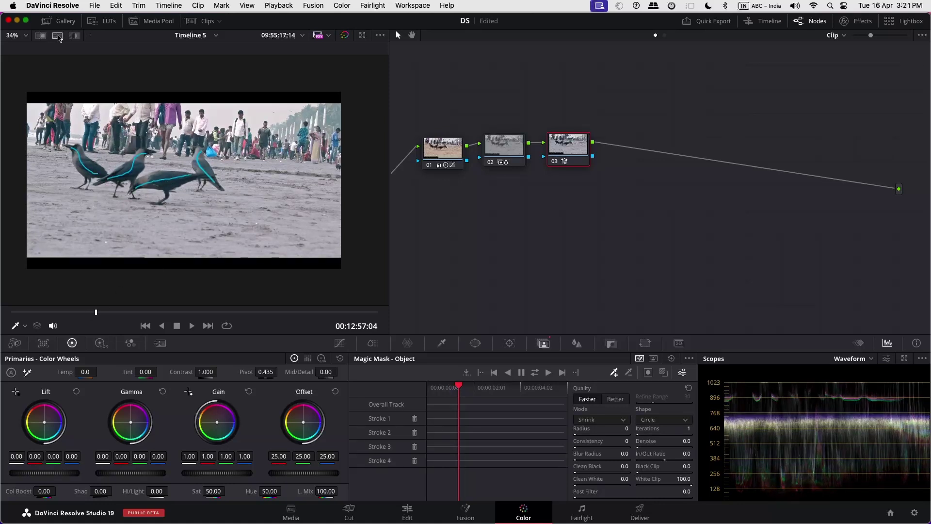
{"action": "left_click", "coordinate": [536, 374]}
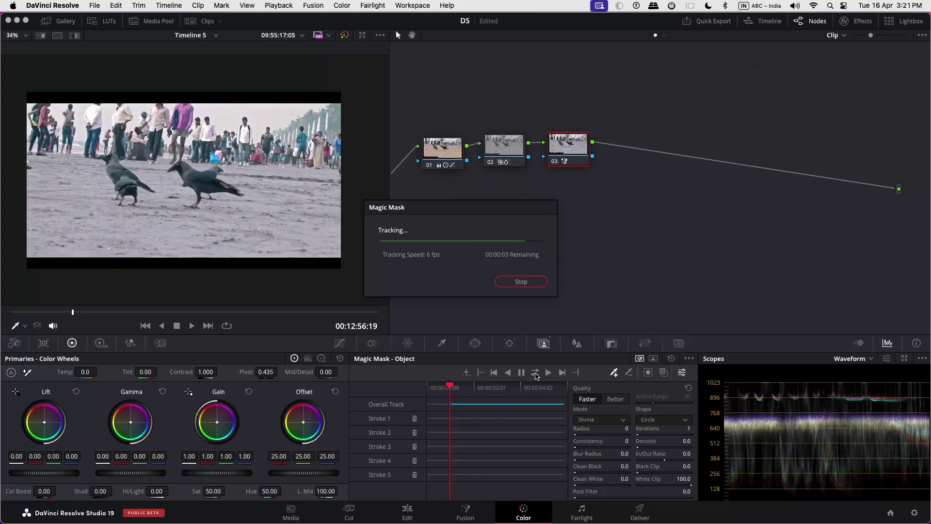
{"action": "left_click", "coordinate": [74, 35]}
{"action": "key", "text": "space"}
{"action": "key", "text": "shift+h"}
Add a corrector node below node 03 and connect node 02's output to its input
{"action": "left_click_drag", "start_coordinate": [568, 146], "coordinate": [576, 135]}
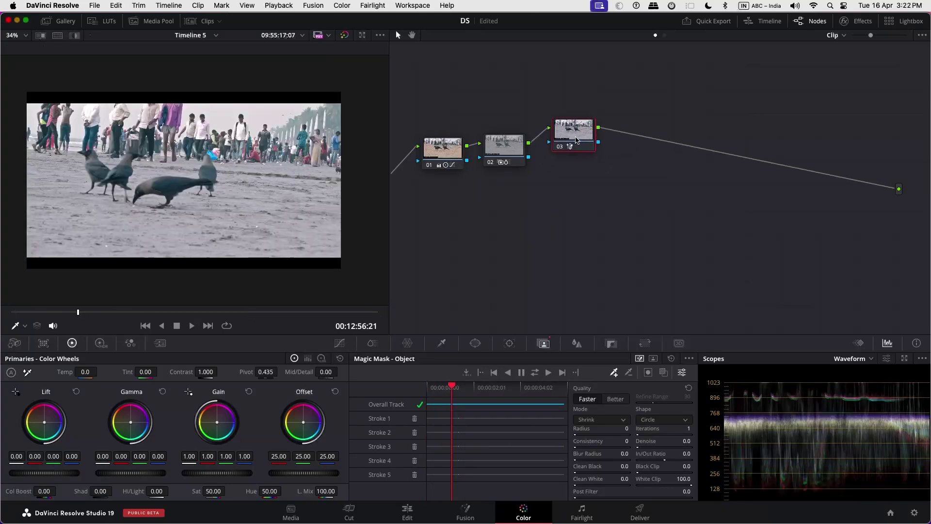
{"action": "right_click", "coordinate": [578, 190]}
{"action": "mouse_move", "coordinate": [673, 207]}
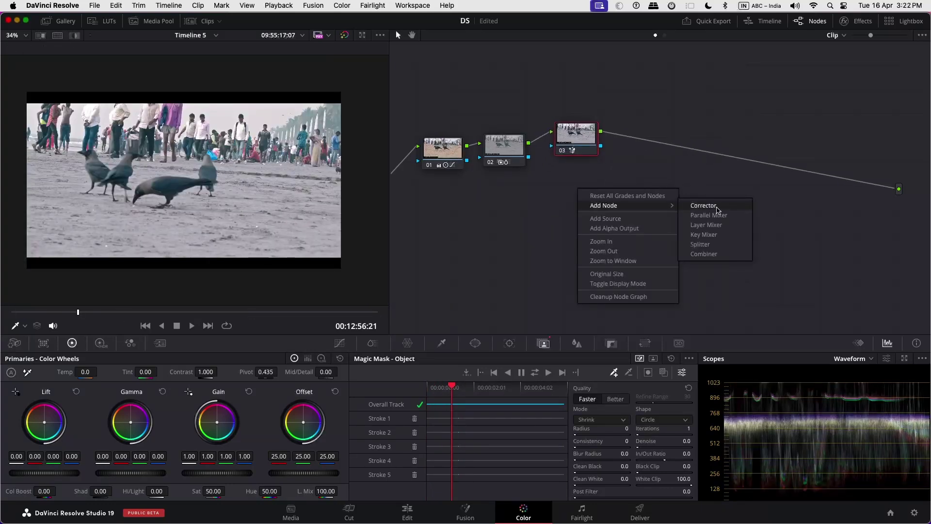
{"action": "left_click", "coordinate": [718, 210]}
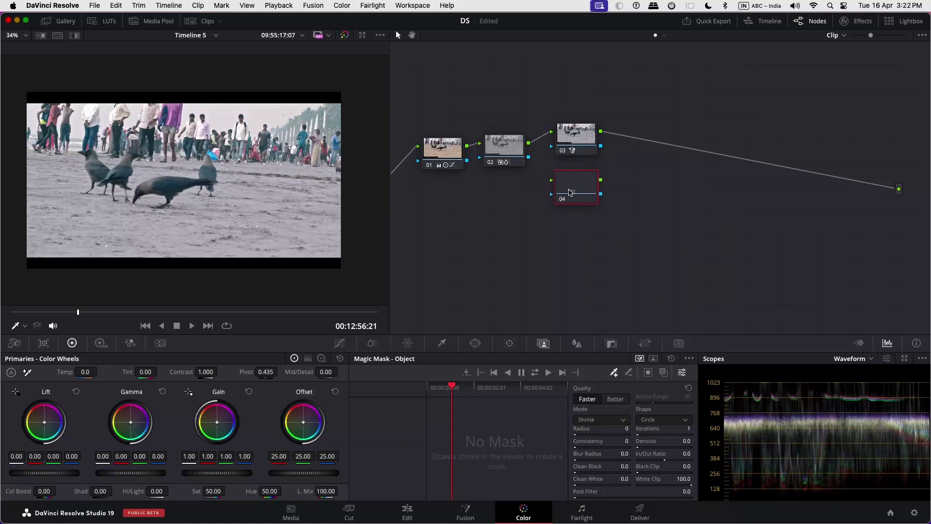
{"action": "right_click", "coordinate": [634, 190]}
{"action": "left_click", "coordinate": [553, 231]}
{"action": "left_click_drag", "start_coordinate": [204, 312], "coordinate": [265, 313]}
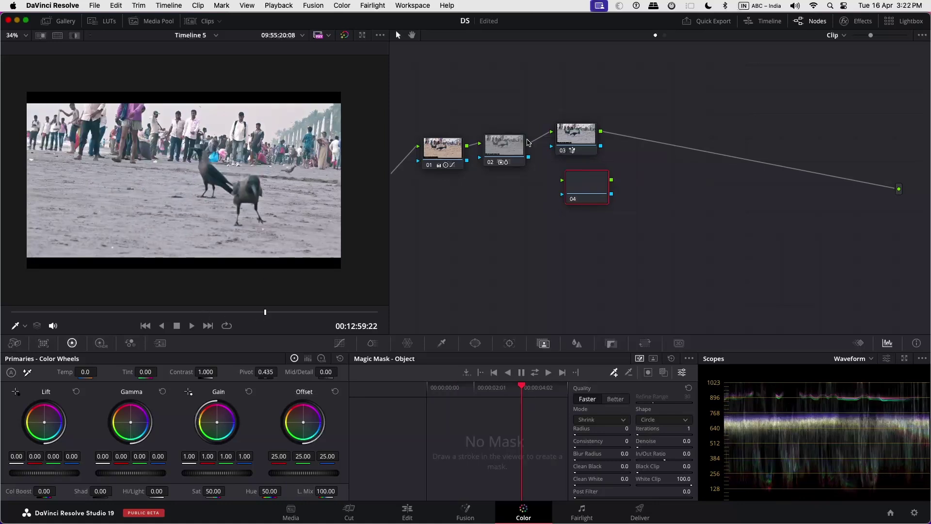
{"action": "left_click_drag", "start_coordinate": [529, 143], "coordinate": [580, 184]}
Add a linear window to node 04 and shape it over the sand around the crows' feet
{"action": "left_click", "coordinate": [475, 343]}
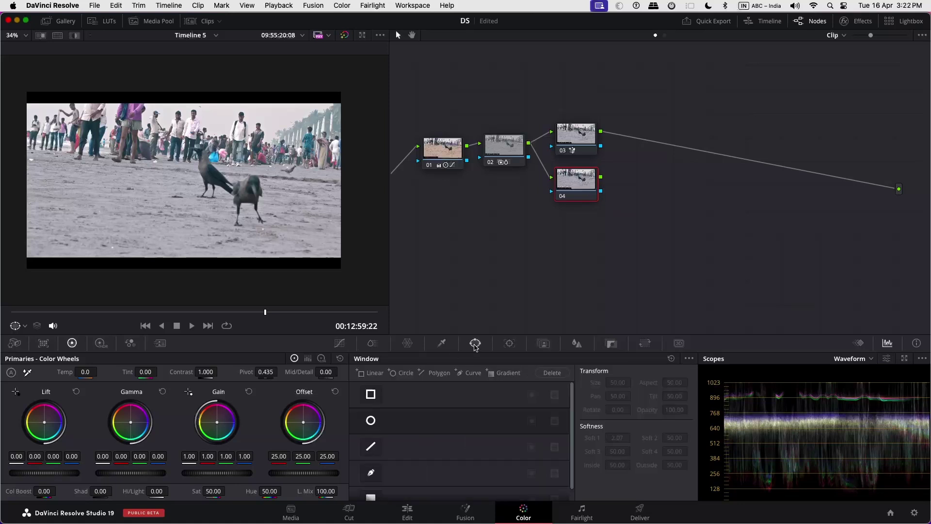
{"action": "left_click", "coordinate": [373, 396]}
{"action": "left_click_drag", "start_coordinate": [248, 173], "coordinate": [269, 180]}
{"action": "left_click_drag", "start_coordinate": [248, 244], "coordinate": [277, 241]}
{"action": "left_click_drag", "start_coordinate": [122, 173], "coordinate": [50, 172]}
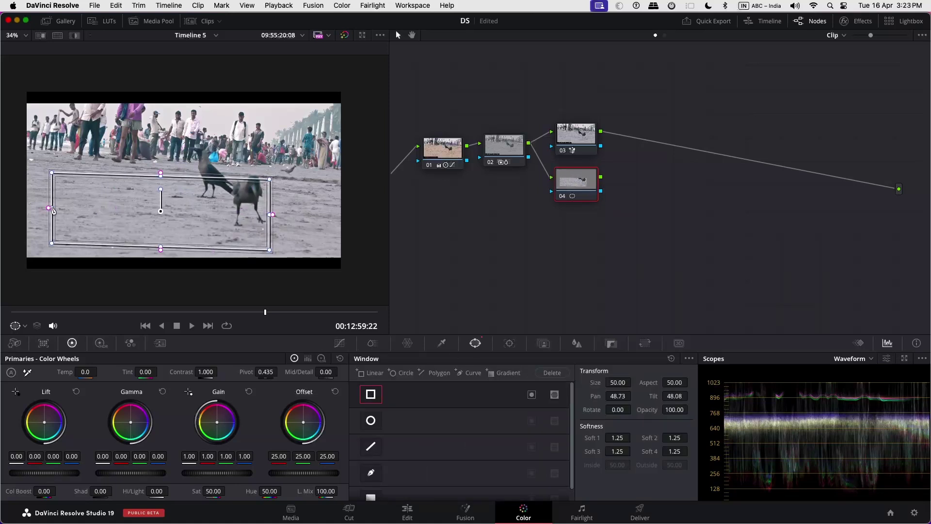
{"action": "left_click_drag", "start_coordinate": [122, 243], "coordinate": [51, 231]}
Soften the window's four edges, with Soft 1 at 10.95, Soft 2 at 3.07, Soft 3 at 15.44 and Soft 4 at 8.22
{"action": "left_click_drag", "start_coordinate": [277, 211], "coordinate": [314, 219]}
{"action": "left_click_drag", "start_coordinate": [165, 240], "coordinate": [171, 258]}
{"action": "left_click_drag", "start_coordinate": [48, 202], "coordinate": [22, 206]}
{"action": "left_click_drag", "start_coordinate": [160, 173], "coordinate": [165, 168]}
Add a key mixer that combines the key outputs of nodes 03 and 04
{"action": "right_click", "coordinate": [625, 165]}
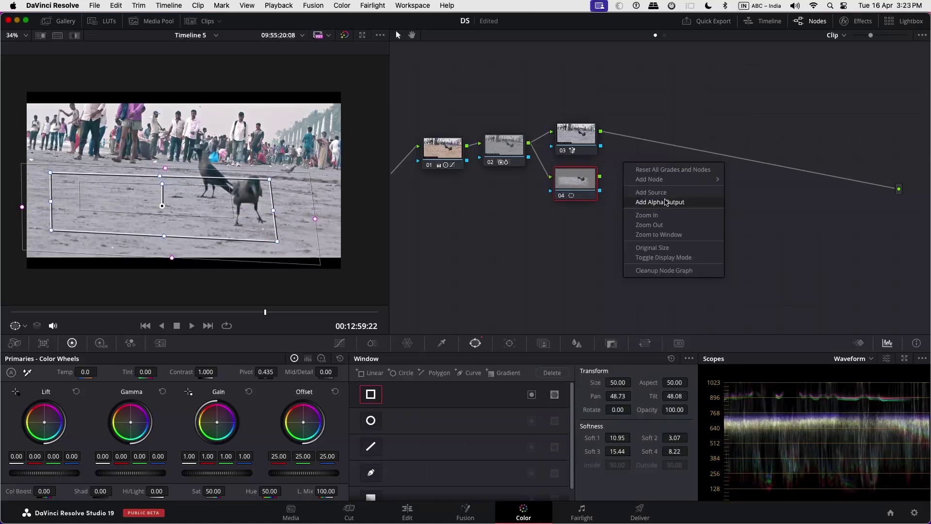
{"action": "mouse_move", "coordinate": [673, 182]}
{"action": "left_click", "coordinate": [765, 211]}
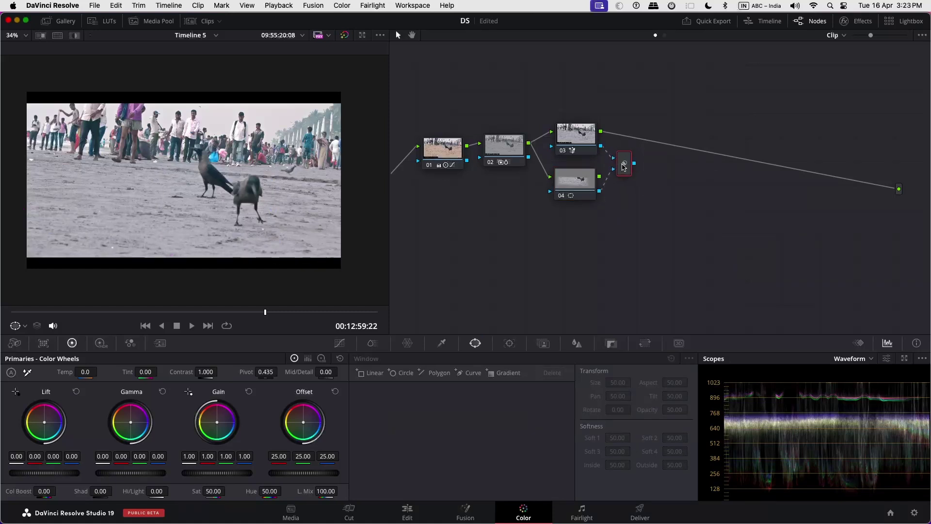
Add a serial node fed by the key mixer's combined key and check its matte in the highlight view
{"action": "right_click", "coordinate": [624, 167]}
{"action": "mouse_move", "coordinate": [642, 187]}
{"action": "left_click", "coordinate": [694, 184]}
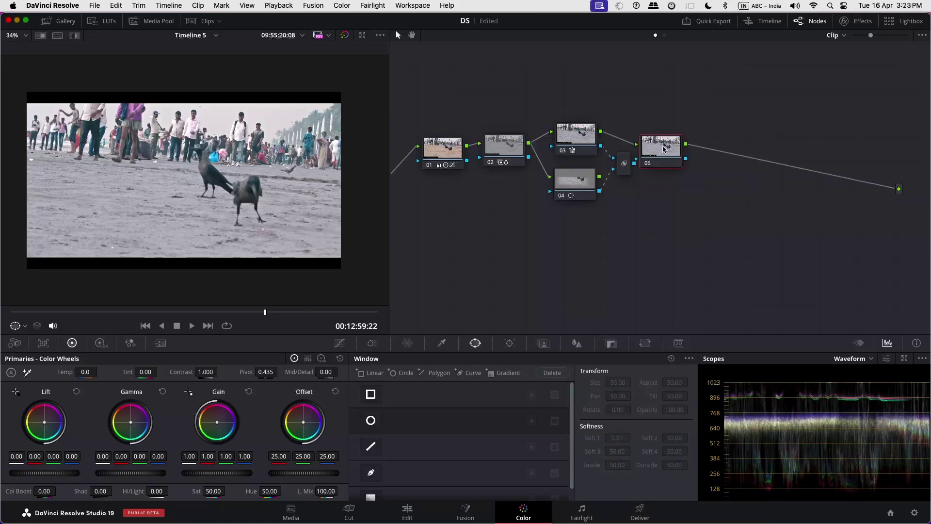
{"action": "left_click_drag", "start_coordinate": [663, 149], "coordinate": [674, 131]}
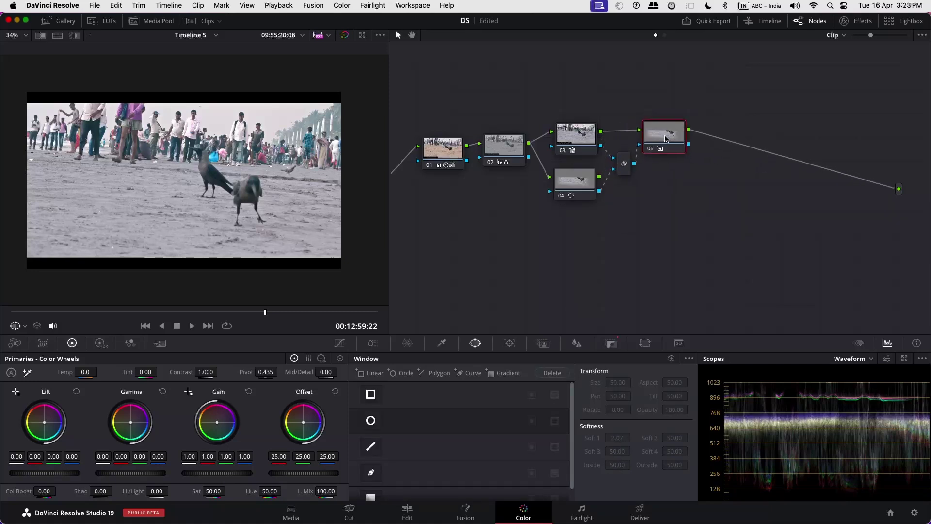
{"action": "left_click", "coordinate": [40, 36]}
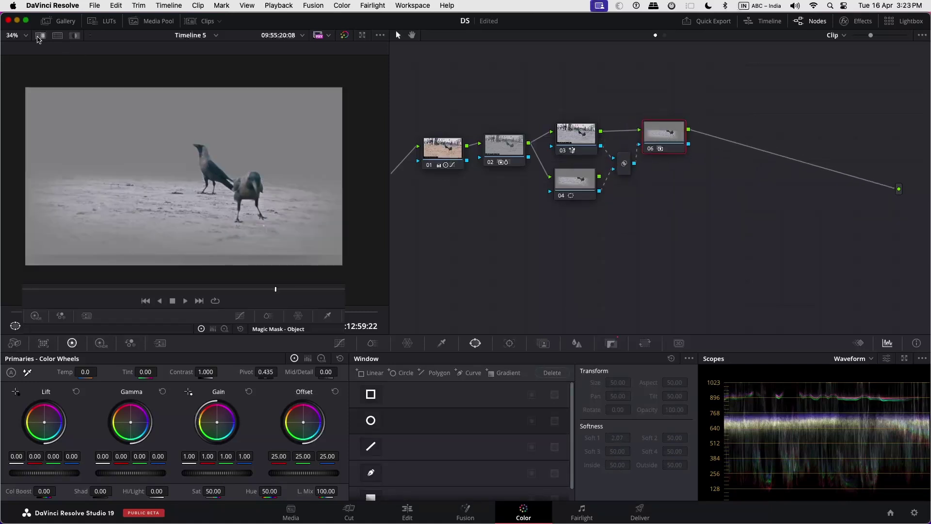
{"action": "left_click", "coordinate": [74, 36]}
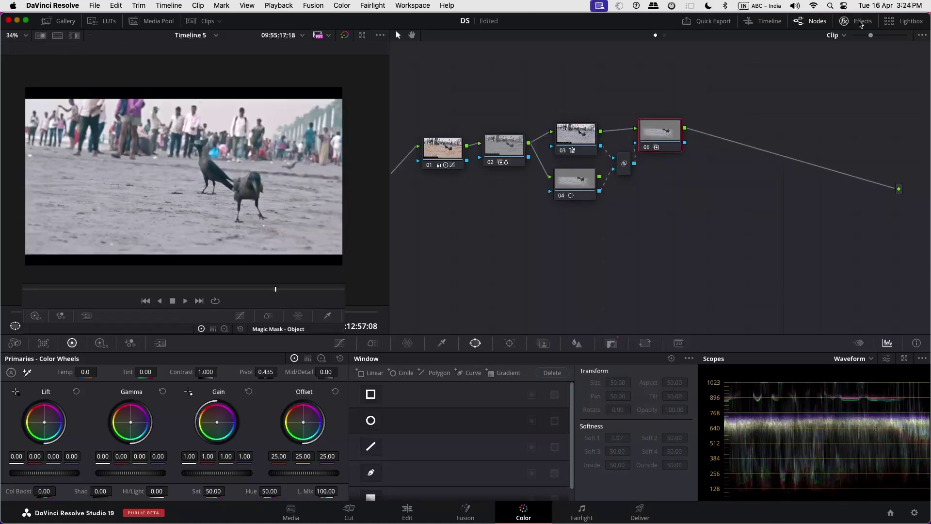
Find the Defocus Background effect in the effects library and apply it to node 06
{"action": "left_click", "coordinate": [857, 21]}
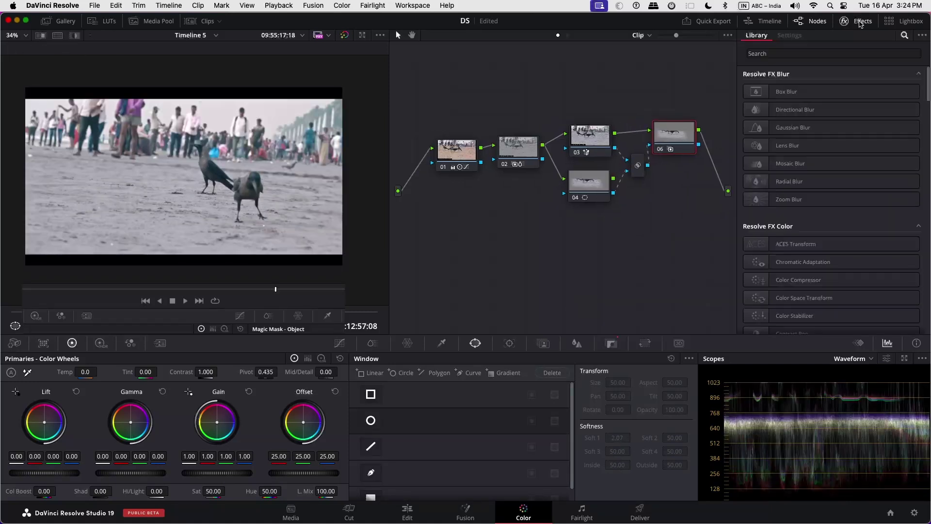
{"action": "left_click", "coordinate": [905, 35]}
{"action": "type", "text": "defoc"}
{"action": "left_click_drag", "start_coordinate": [808, 96], "coordinate": [674, 139]}
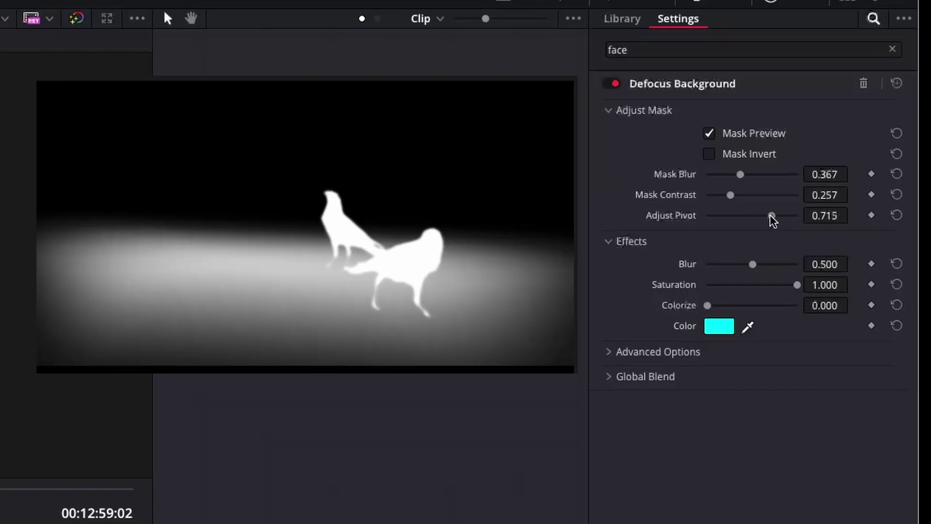
Set Defocus Background's mask blur to 0.073, mask contrast to 0.458, blur to 0.853 and saturation to 0.817
{"action": "left_click_drag", "start_coordinate": [845, 152], "coordinate": [825, 153]}
{"action": "left_click_drag", "start_coordinate": [738, 220], "coordinate": [758, 222]}
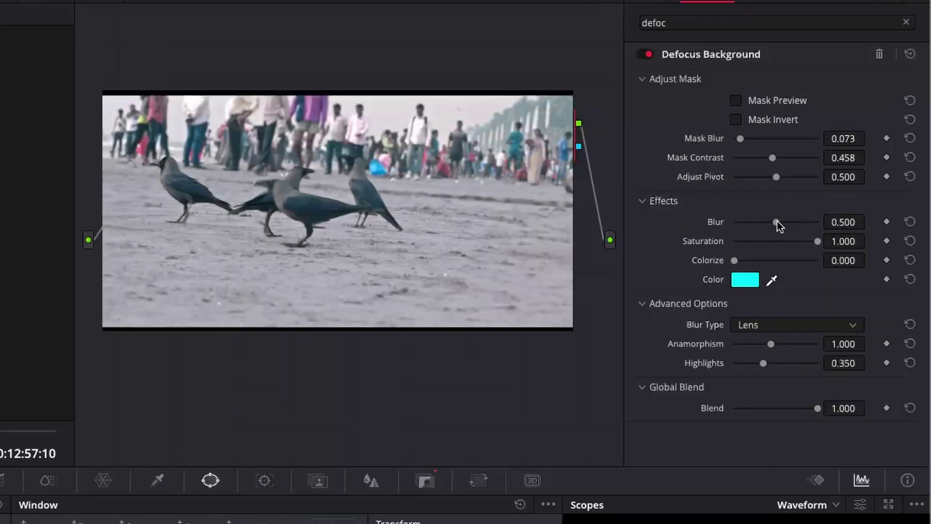
{"action": "left_click_drag", "start_coordinate": [777, 222], "coordinate": [805, 223]}
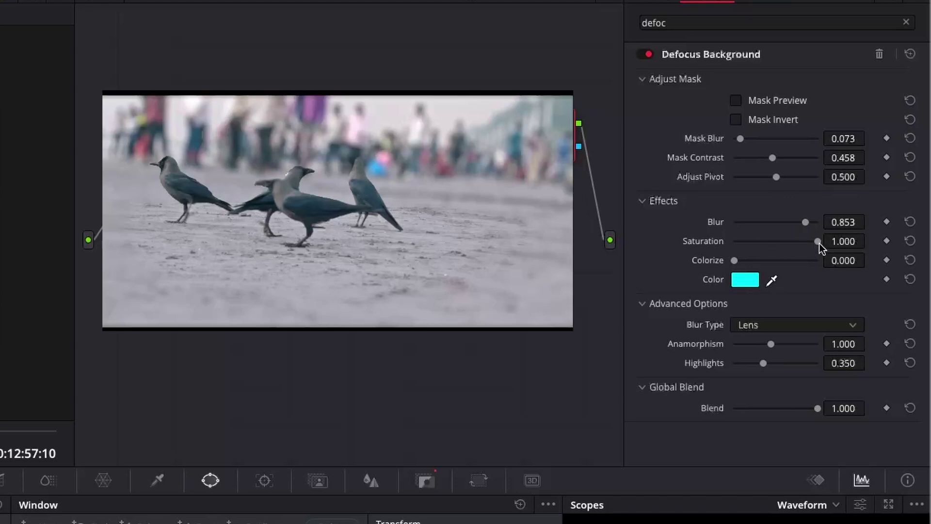
{"action": "left_click_drag", "start_coordinate": [782, 241], "coordinate": [802, 241]}
Try tinting the defocused background red with Colorize at 0.376, and restore Colorize to 0
{"action": "left_click_drag", "start_coordinate": [735, 260], "coordinate": [765, 261]}
{"action": "left_click", "coordinate": [751, 285]}
{"action": "left_click_drag", "start_coordinate": [583, 257], "coordinate": [674, 263]}
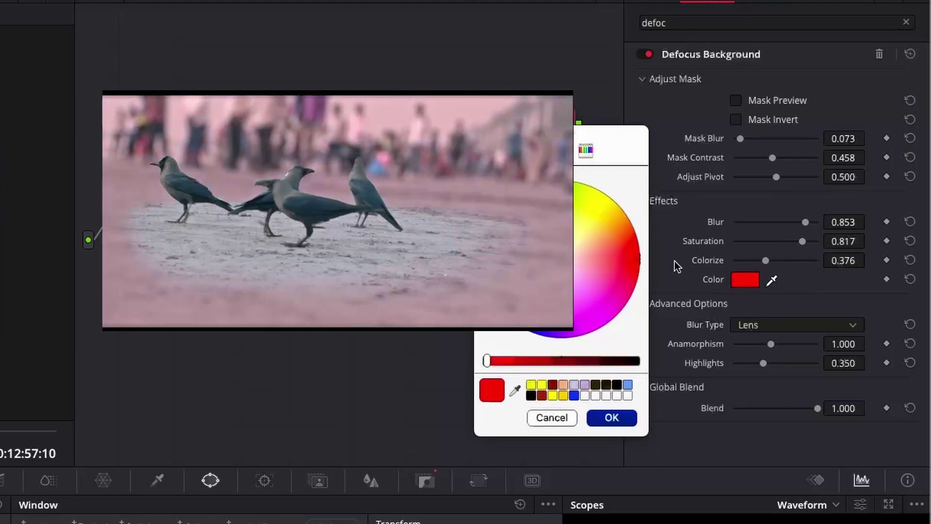
{"action": "left_click_drag", "start_coordinate": [766, 261], "coordinate": [738, 261]}
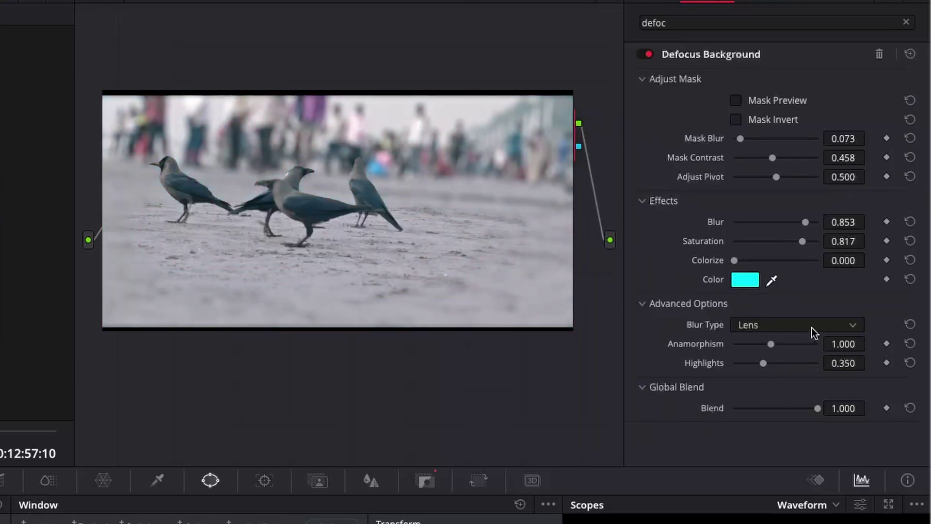
Try the Gaussian blur type for the defocused background and return it to Lens
{"action": "left_click", "coordinate": [811, 328]}
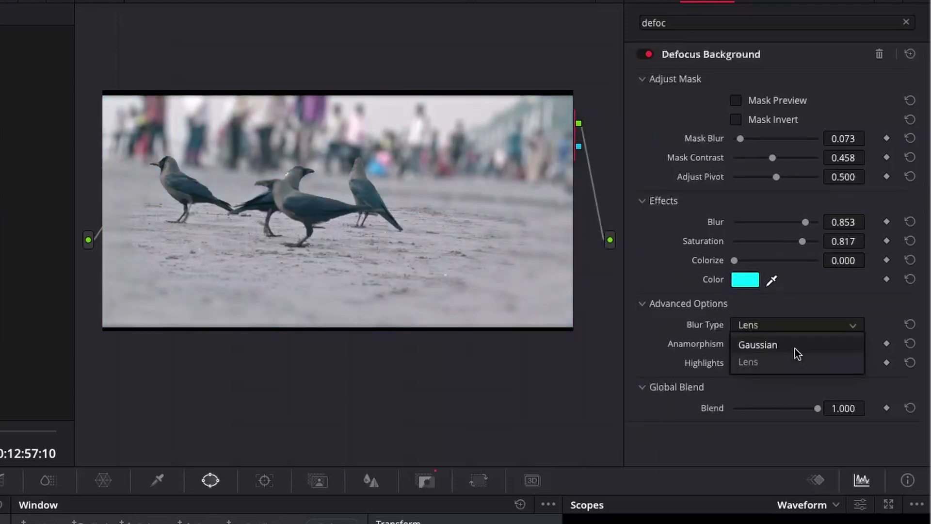
{"action": "left_click", "coordinate": [796, 347]}
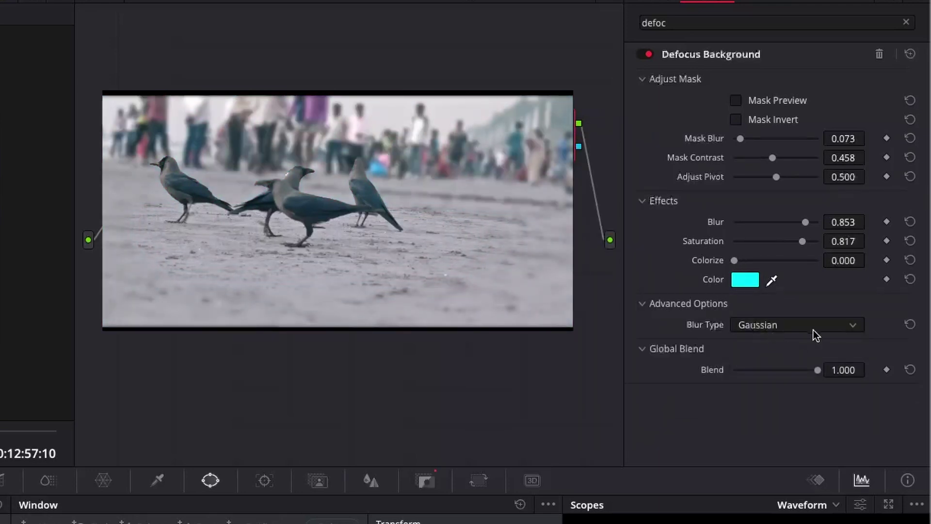
{"action": "left_click", "coordinate": [775, 328]}
{"action": "left_click", "coordinate": [765, 362]}
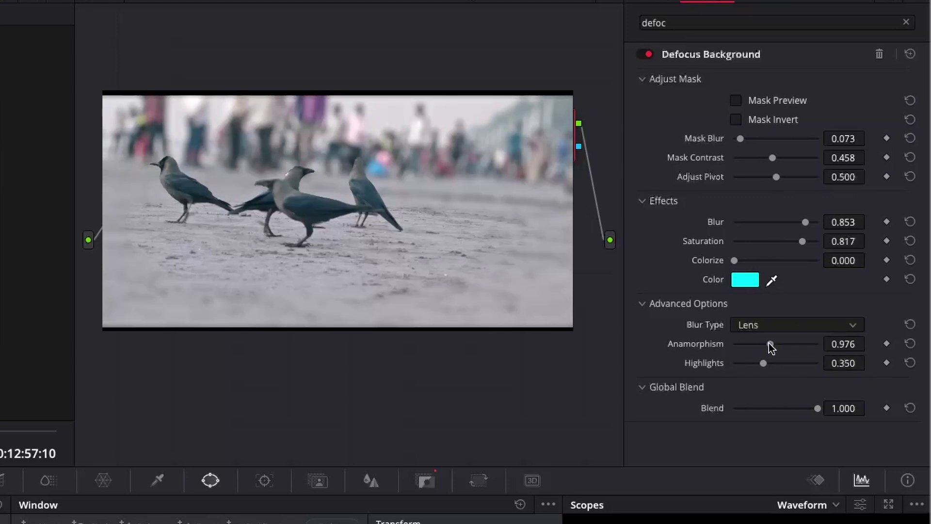
Try other Anamorphism and Highlights amounts for the lens blur and reset both to their defaults
{"action": "left_click_drag", "start_coordinate": [786, 343], "coordinate": [813, 363]}
{"action": "left_click_drag", "start_coordinate": [700, 374], "coordinate": [760, 375]}
{"action": "double_click", "coordinate": [699, 366]}
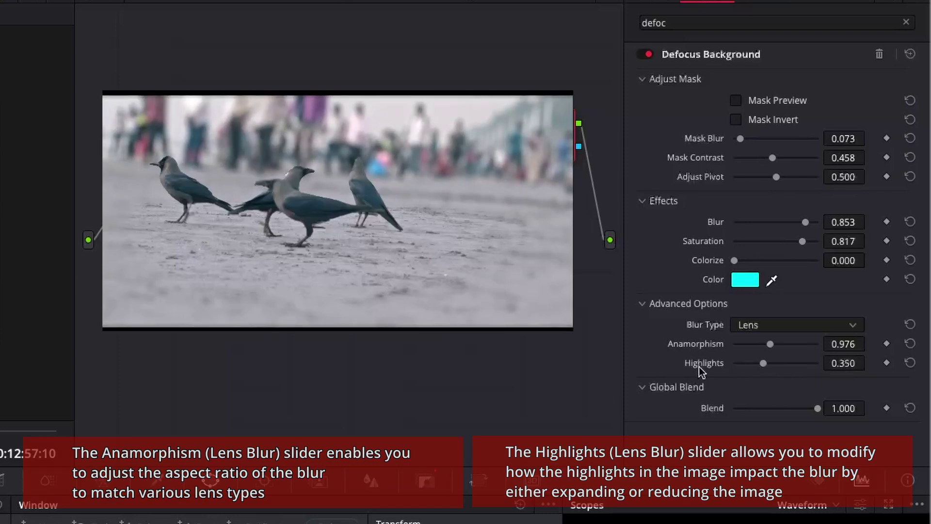
{"action": "double_click", "coordinate": [699, 345]}
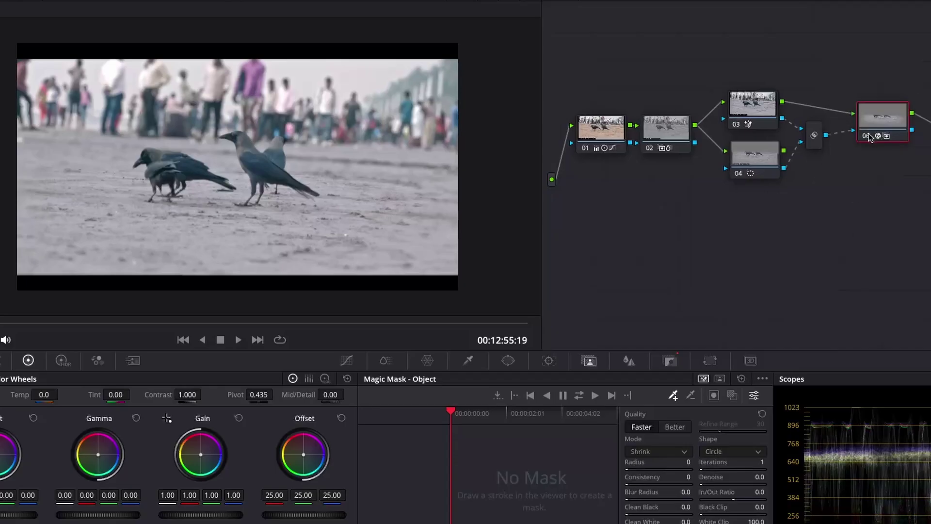
Disable and re-enable node 06 to compare the crow shot with and without the background blur
{"action": "left_click", "coordinate": [867, 136]}
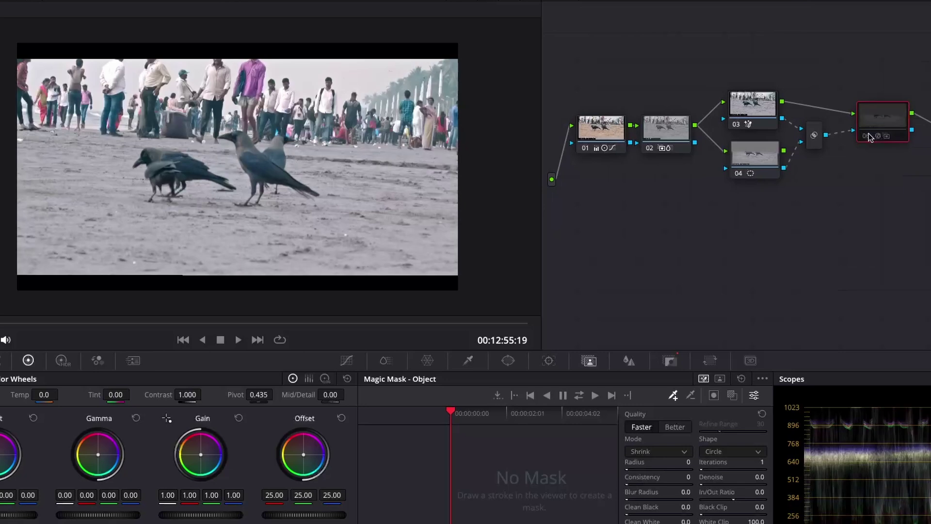
{"action": "left_click", "coordinate": [867, 136]}
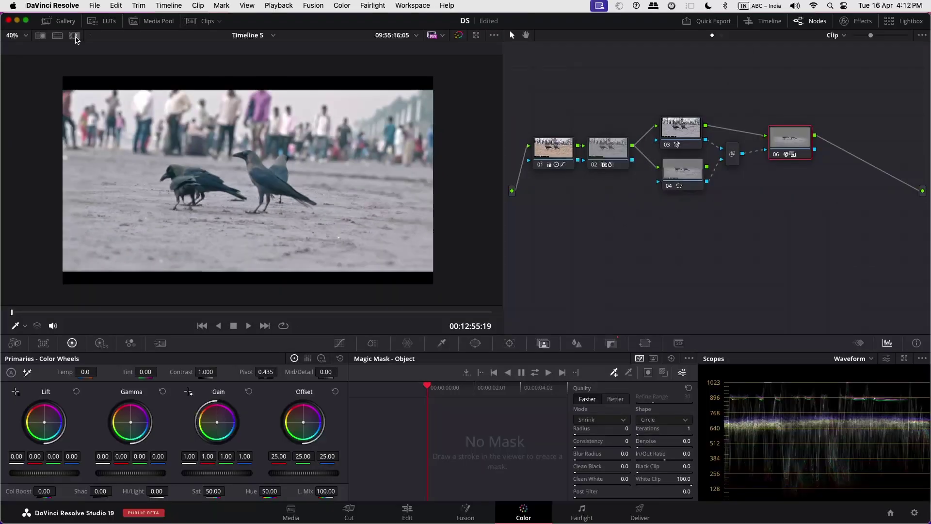
{"action": "left_click", "coordinate": [75, 36]}
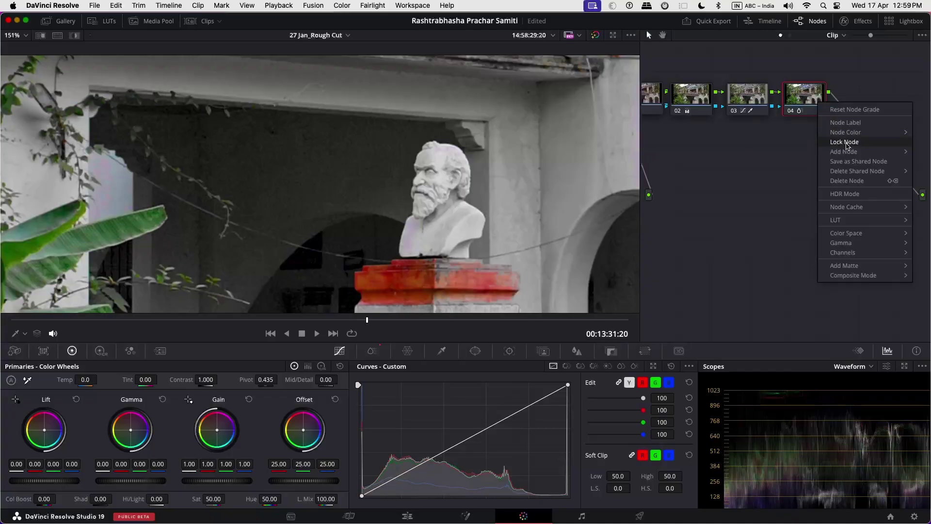
Add a serial node after node 04 and set its spatial noise reduction mode to UltraNR
{"action": "mouse_move", "coordinate": [844, 151]}
{"action": "left_click", "coordinate": [749, 151]}
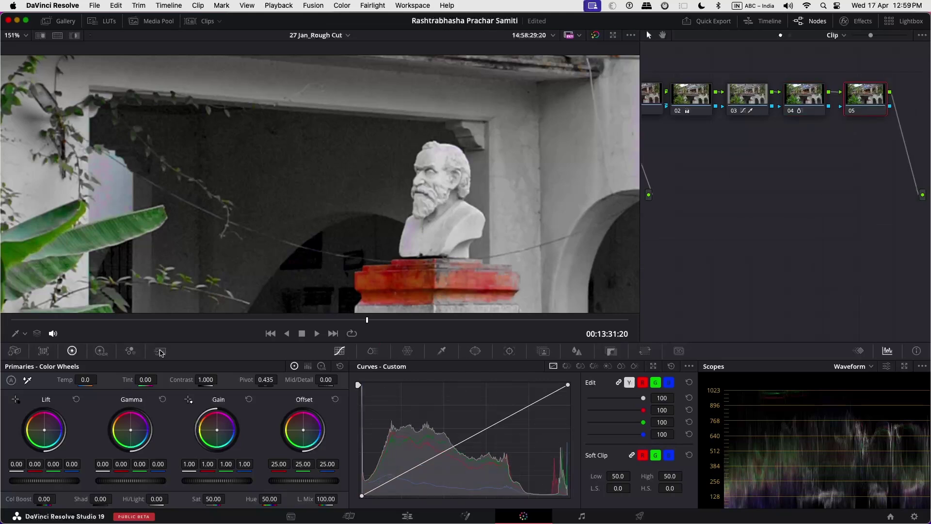
{"action": "left_click", "coordinate": [161, 351]}
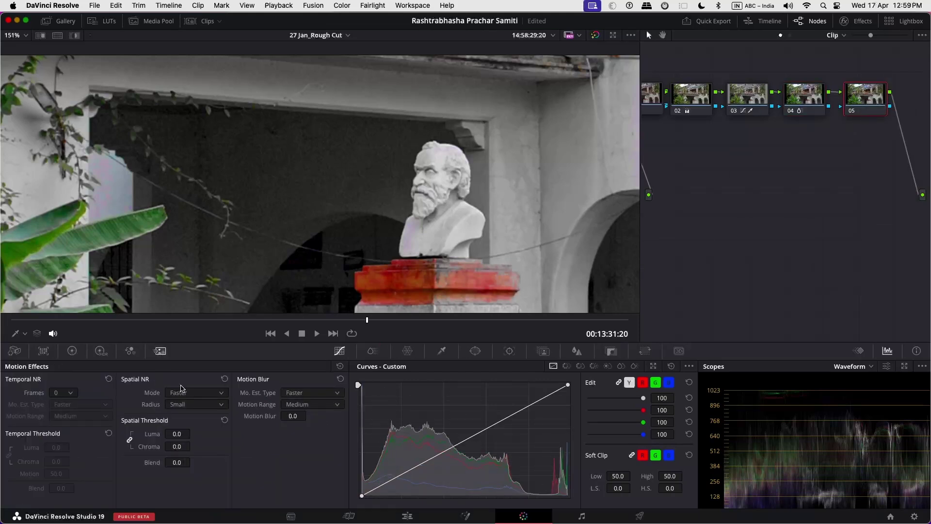
{"action": "left_click", "coordinate": [192, 393]}
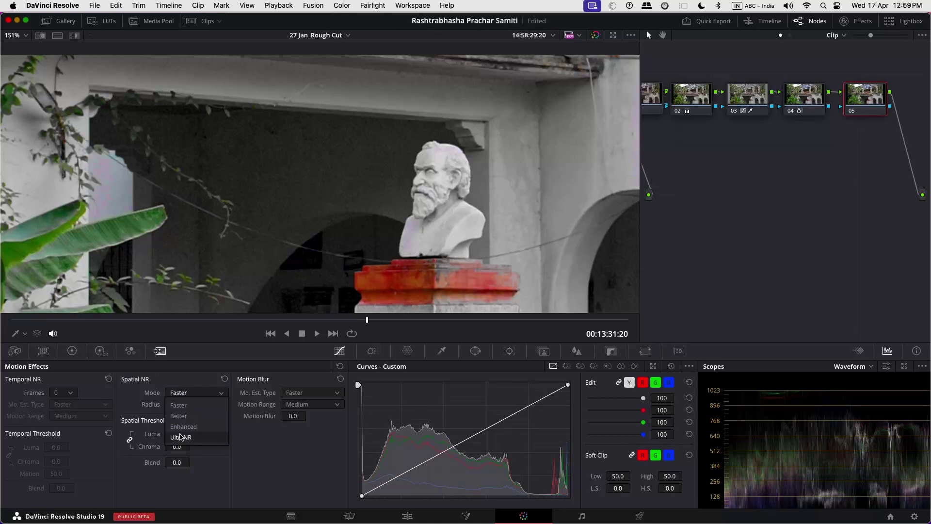
{"action": "left_click", "coordinate": [180, 437]}
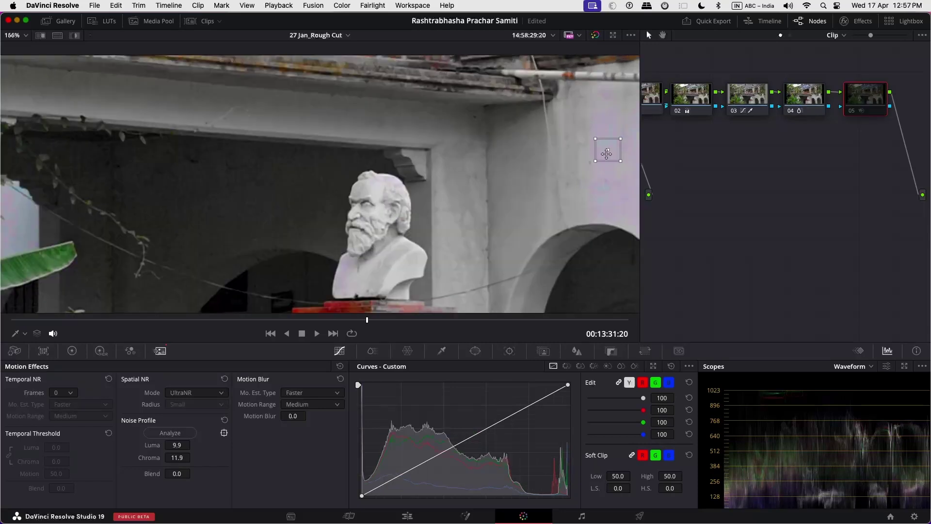
Move the noise sampling box onto the dark wall beside the bust and set the noise profile's luma to 10.7
{"action": "left_click_drag", "start_coordinate": [599, 158], "coordinate": [222, 214]}
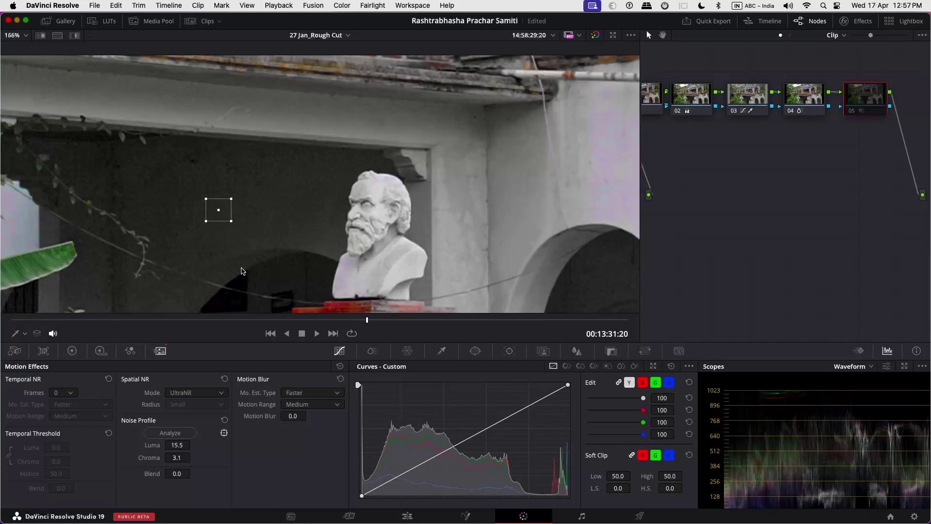
{"action": "scroll", "coordinate": [245, 266], "scroll_direction": "up", "scroll_amount": 5}
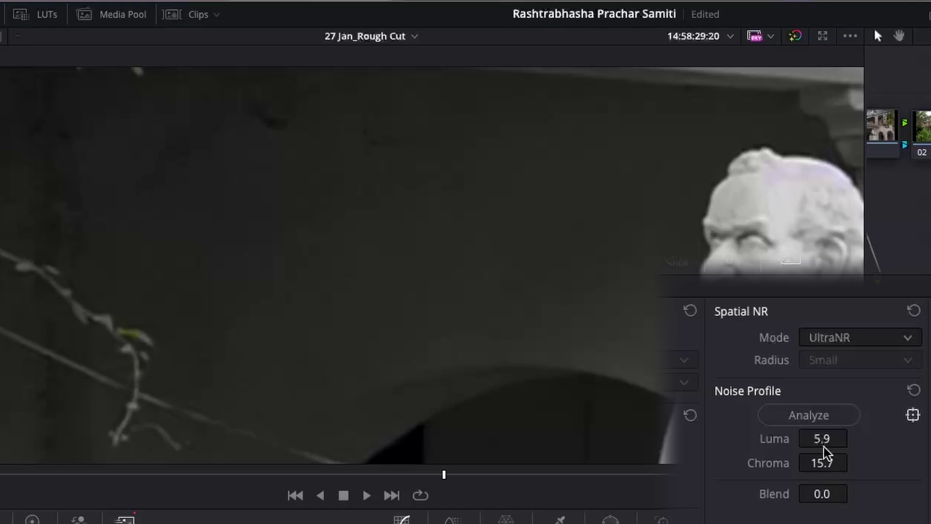
{"action": "left_click_drag", "start_coordinate": [824, 448], "coordinate": [854, 437]}
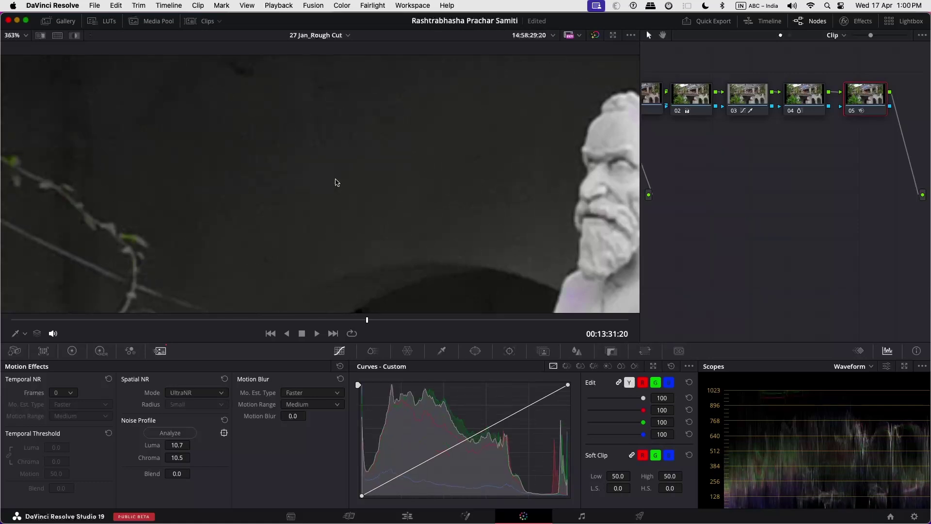
Enable node 03 on the night street clip to apply its film look
{"action": "scroll", "coordinate": [337, 183], "scroll_direction": "down", "scroll_amount": 2}
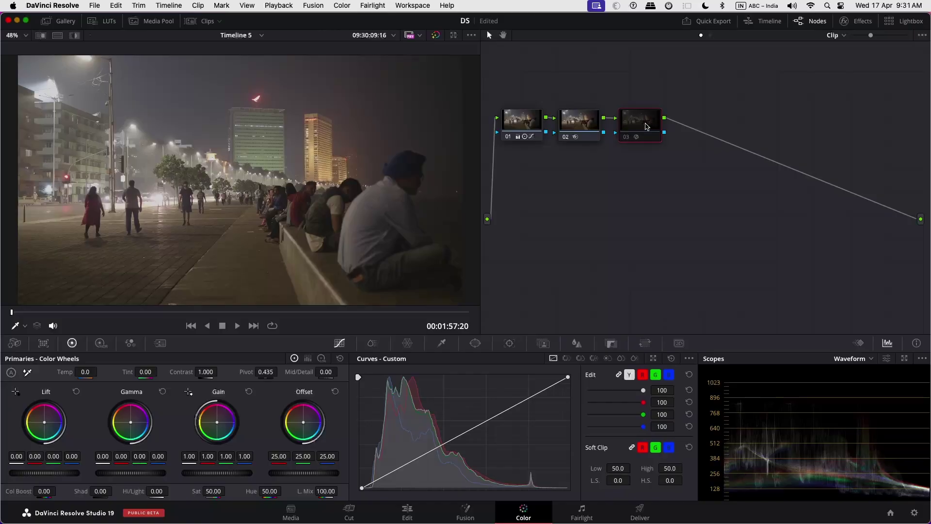
{"action": "key", "text": "ctrl+d"}
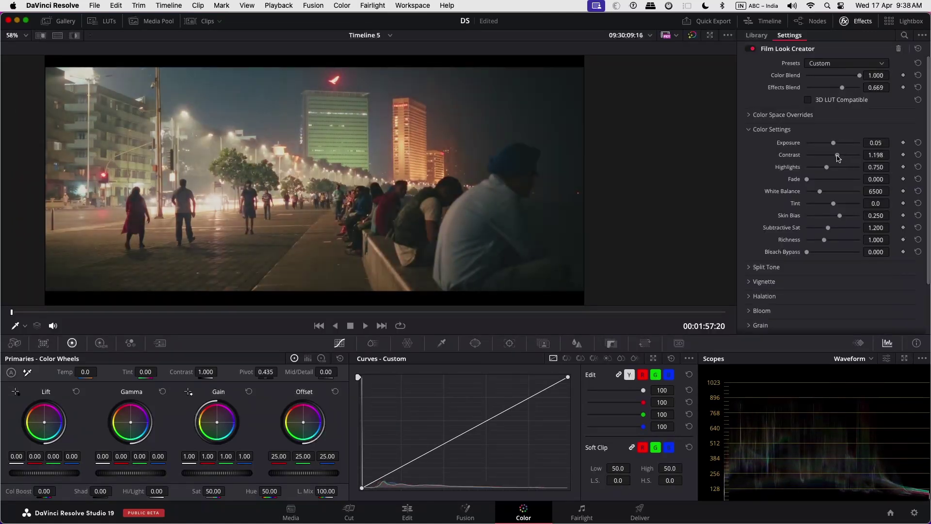
Try Film Look Creator highlights of 0.780, a fade of 0.358 and a tint of 84.0 on the street shot
{"action": "mouse_move", "coordinate": [832, 167]}
{"action": "left_mouse_down"}
{"action": "mouse_move", "coordinate": [823, 170]}
{"action": "mouse_move", "coordinate": [830, 168]}
{"action": "left_mouse_up"}
{"action": "mouse_move", "coordinate": [807, 179]}
{"action": "left_mouse_down"}
{"action": "mouse_move", "coordinate": [847, 180]}
{"action": "mouse_move", "coordinate": [820, 180]}
{"action": "left_mouse_up"}
{"action": "left_click_drag", "start_coordinate": [820, 191], "coordinate": [847, 203]}
Set the film look's skin bias to 0.688 and bleach bypass to 0.541, and try a richness of 2.753
{"action": "left_click_drag", "start_coordinate": [839, 217], "coordinate": [822, 229]}
{"action": "left_click_drag", "start_coordinate": [824, 241], "coordinate": [855, 241]}
{"action": "left_click_drag", "start_coordinate": [807, 252], "coordinate": [823, 253]}
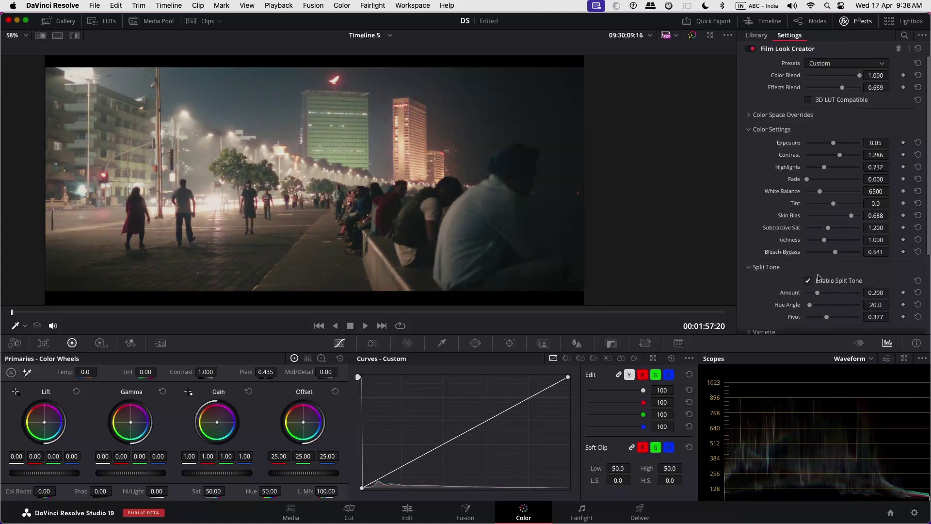
{"action": "scroll", "coordinate": [820, 275], "scroll_direction": "down", "scroll_amount": 3}
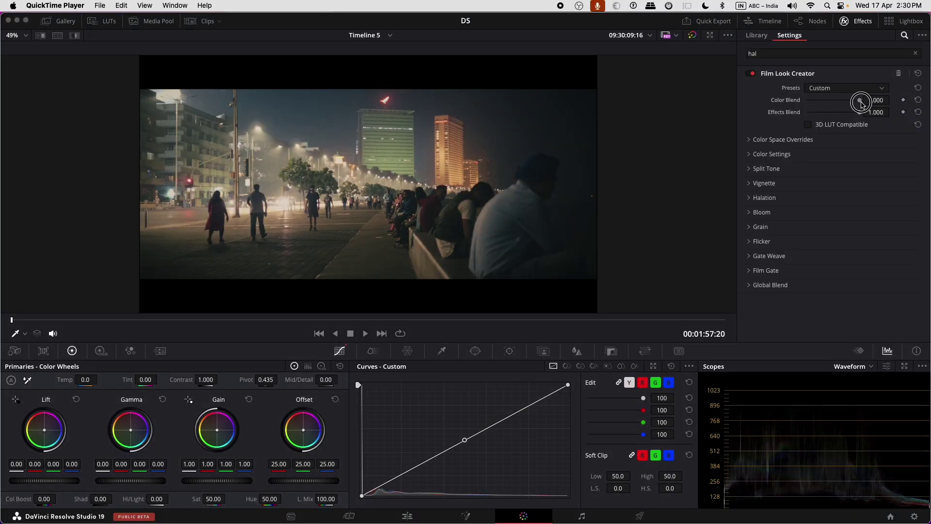
Set the film look's color blend to 1.000 and effects blend to 0.964, and turn 3D LUT compatibility on and off again
{"action": "left_click_drag", "start_coordinate": [861, 103], "coordinate": [752, 151]}
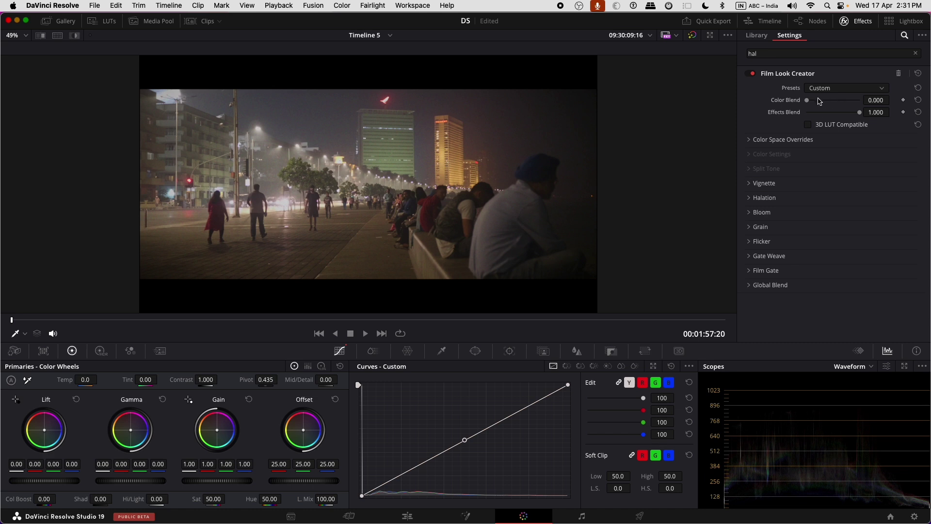
{"action": "left_click_drag", "start_coordinate": [820, 101], "coordinate": [858, 112]}
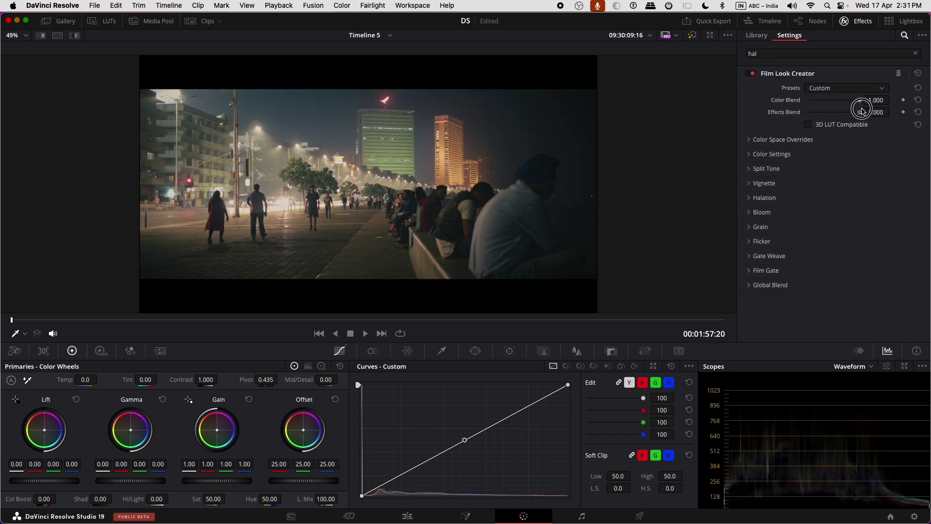
{"action": "left_click", "coordinate": [813, 126]}
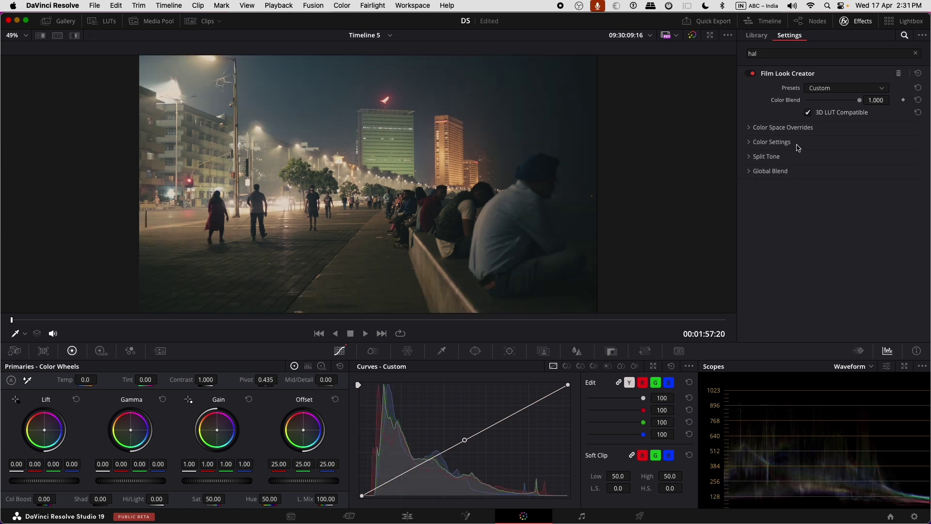
{"action": "left_click", "coordinate": [811, 114]}
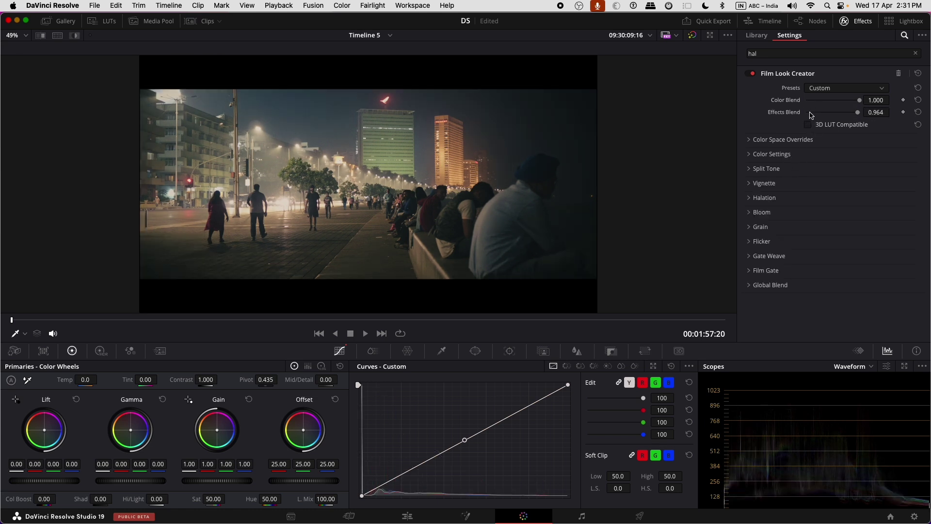
In the film look's color space overrides, switch the input color space to Use timeline and back to Panasonic V-Gamut
{"action": "left_click", "coordinate": [801, 140]}
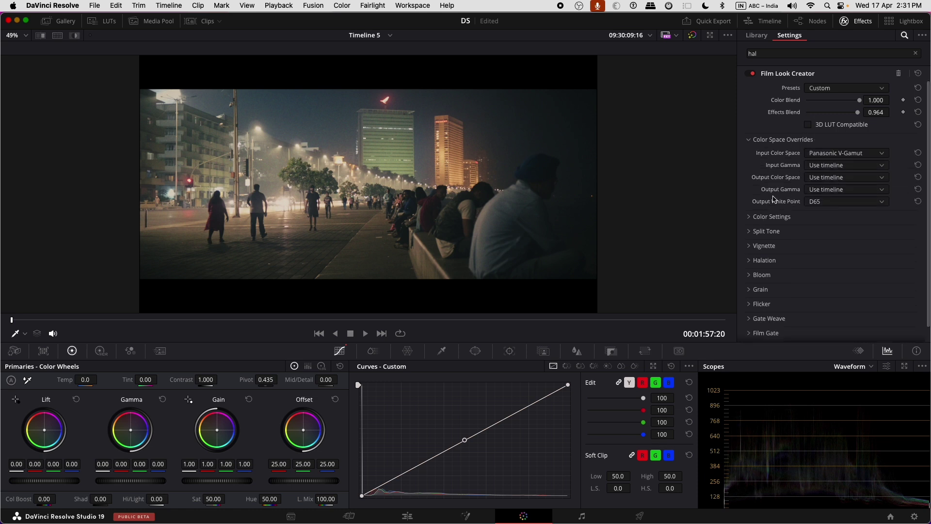
{"action": "left_click", "coordinate": [827, 154]}
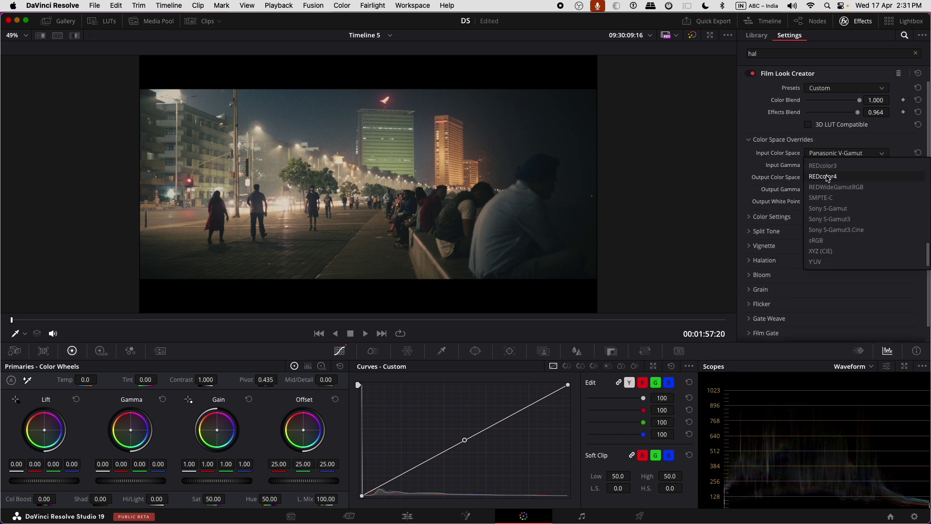
{"action": "left_click", "coordinate": [829, 167]}
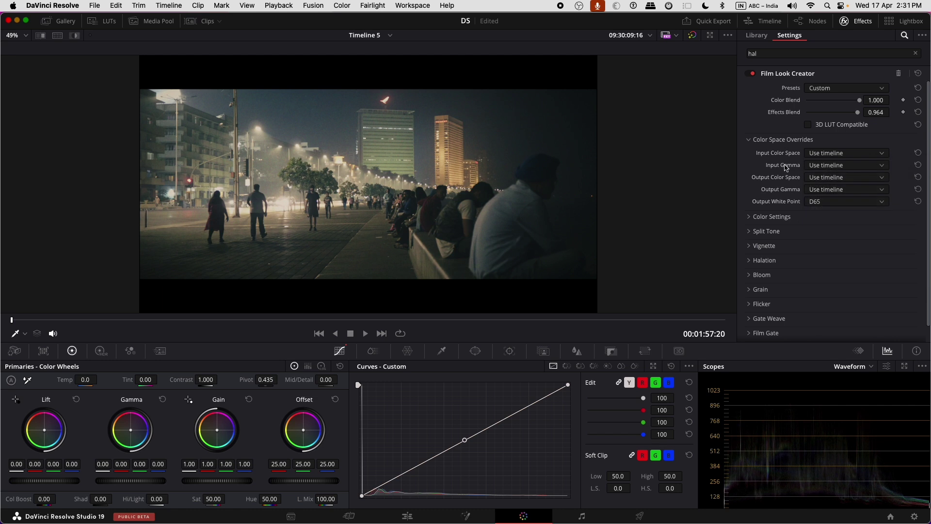
{"action": "left_click", "coordinate": [831, 154]}
{"action": "scroll", "coordinate": [828, 213], "scroll_direction": "down", "scroll_amount": 10}
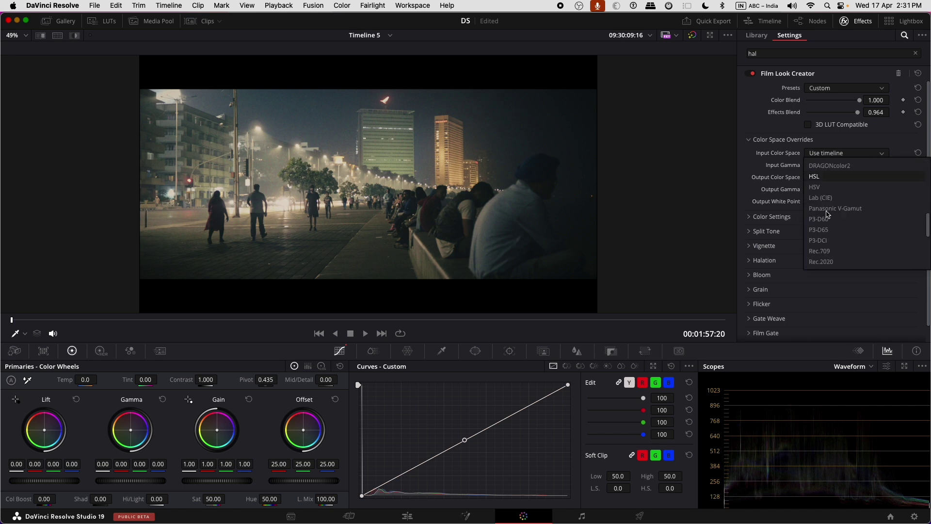
{"action": "left_click", "coordinate": [832, 208]}
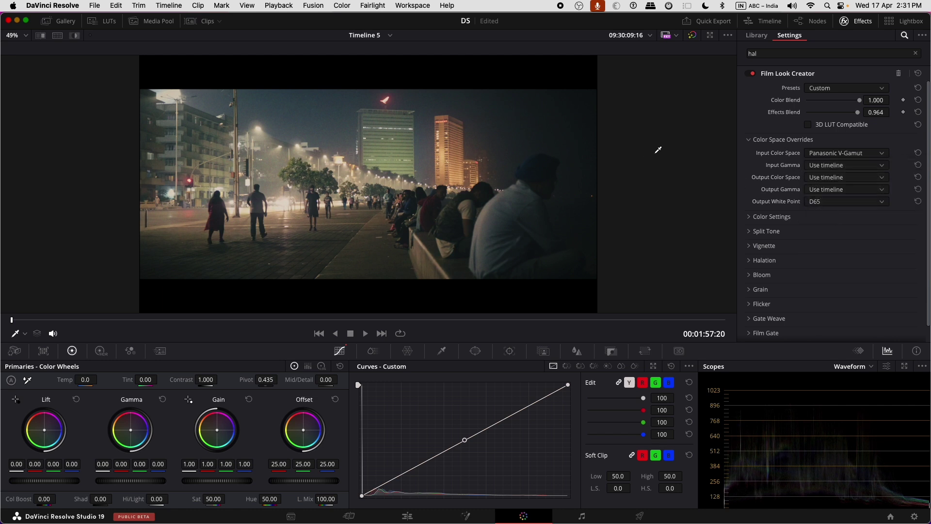
Open the project settings
{"action": "left_click", "coordinate": [95, 6]}
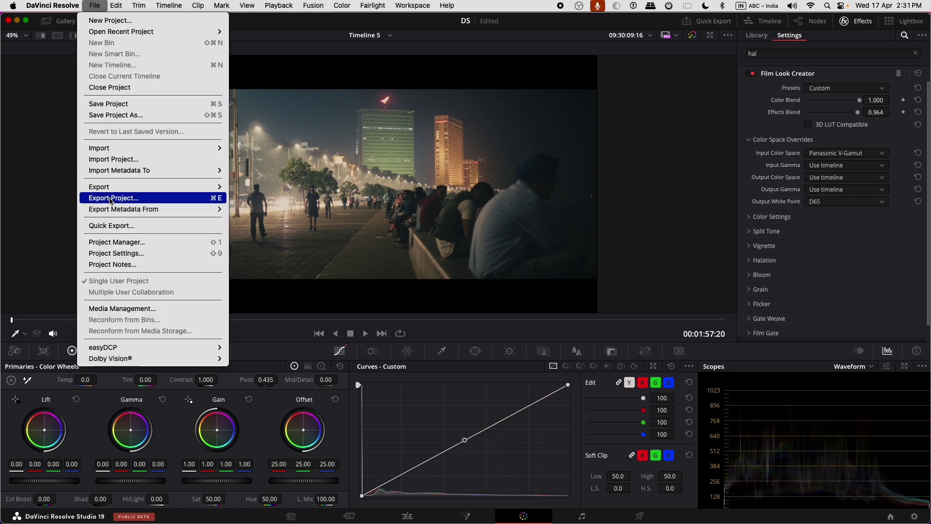
{"action": "left_click", "coordinate": [113, 253]}
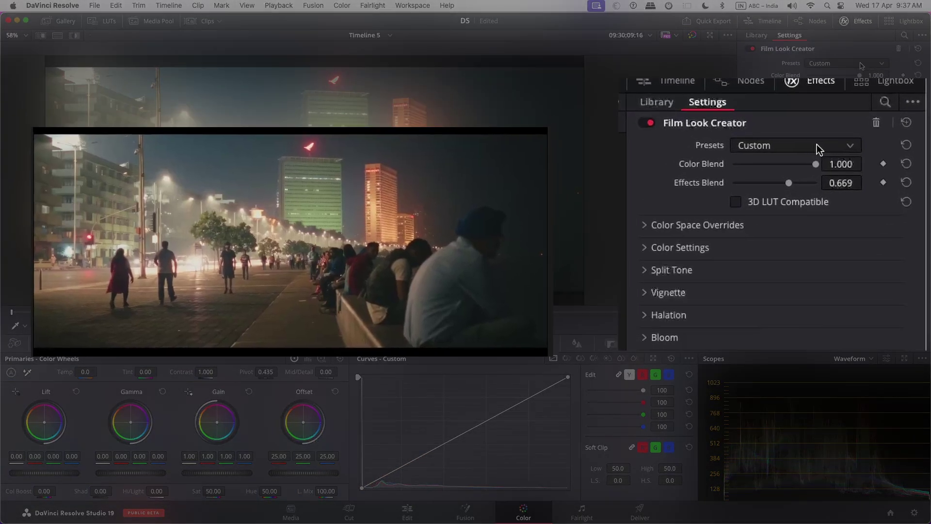
Try the Default No Effects, Nostalgic and Bleach Bypass presets of the Film Look Creator on the street shot
{"action": "left_click", "coordinate": [834, 74]}
{"action": "left_click", "coordinate": [765, 324]}
{"action": "left_click", "coordinate": [764, 195]}
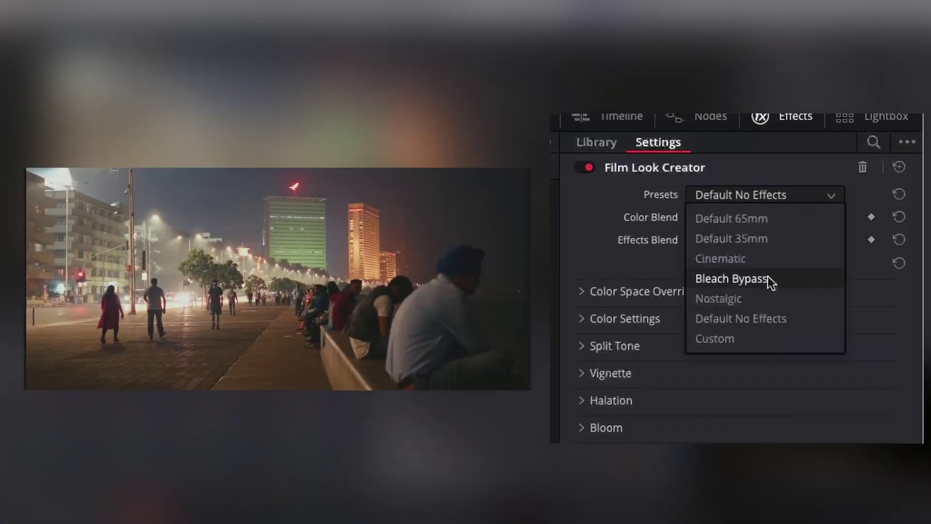
{"action": "left_click", "coordinate": [767, 299]}
{"action": "left_click", "coordinate": [743, 197]}
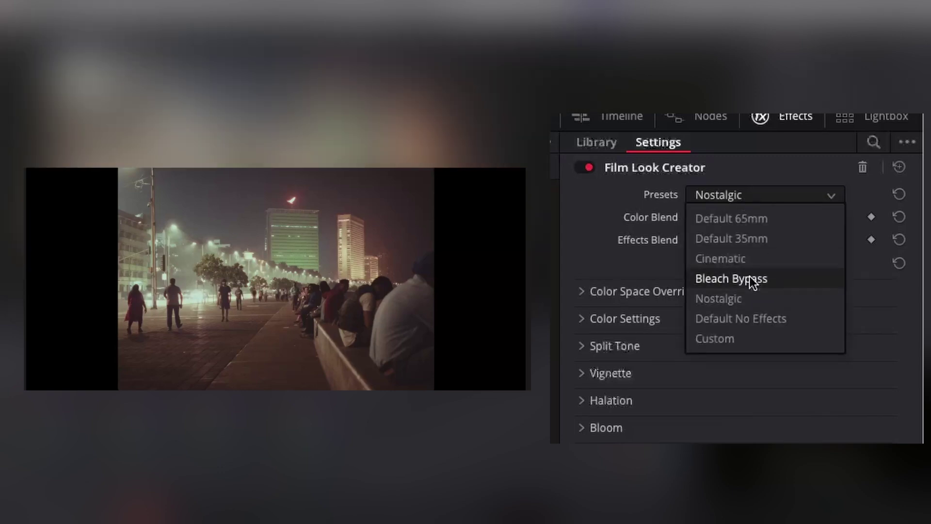
{"action": "left_click", "coordinate": [751, 278]}
Apply the Cinematic preset of the Film Look Creator and switch it to Default 35mm
{"action": "left_click", "coordinate": [752, 196]}
{"action": "left_click", "coordinate": [753, 258]}
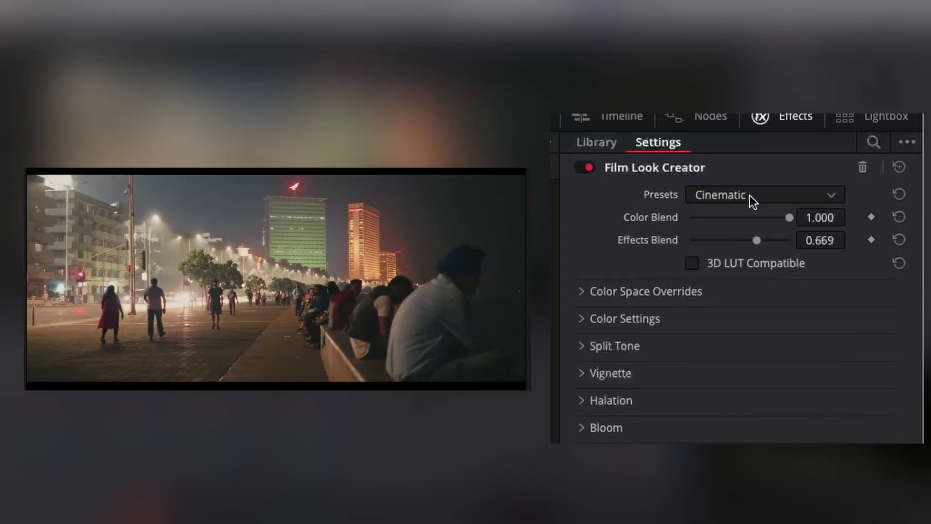
{"action": "left_click", "coordinate": [750, 196]}
{"action": "left_click", "coordinate": [752, 239]}
{"action": "left_click", "coordinate": [755, 196]}
{"action": "left_click", "coordinate": [755, 237]}
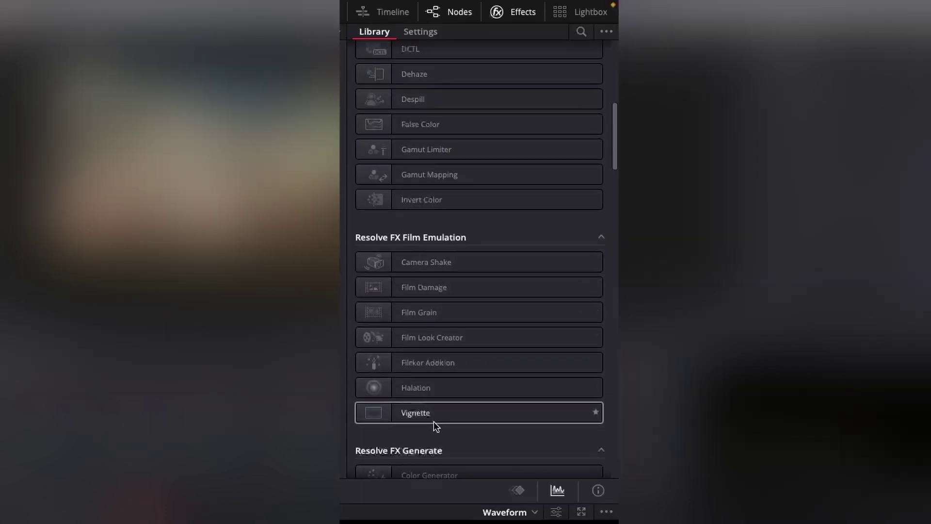
Look through the film emulation effects in the library, and disable halation in node 03's Film Look Creator
{"action": "scroll", "coordinate": [437, 421], "scroll_direction": "down", "scroll_amount": 2}
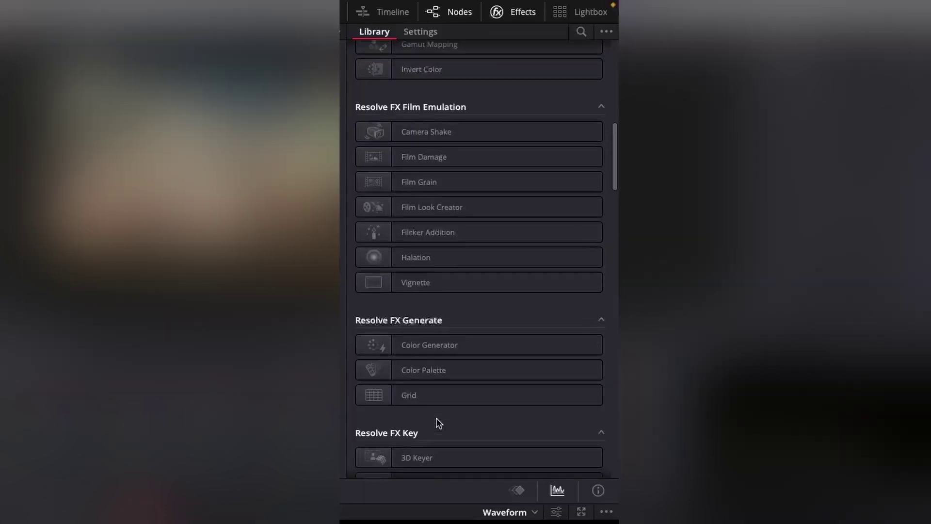
{"action": "scroll", "coordinate": [436, 419], "scroll_direction": "down", "scroll_amount": 2}
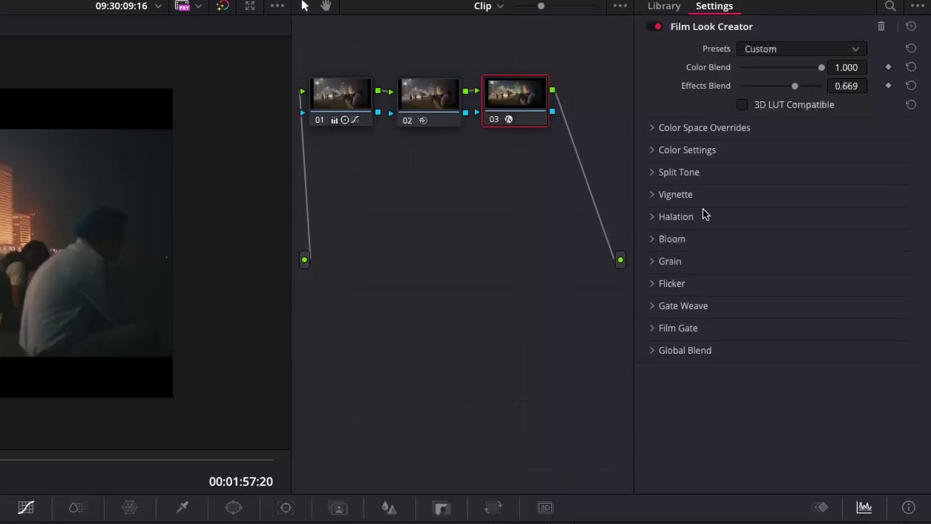
{"action": "left_click", "coordinate": [711, 216]}
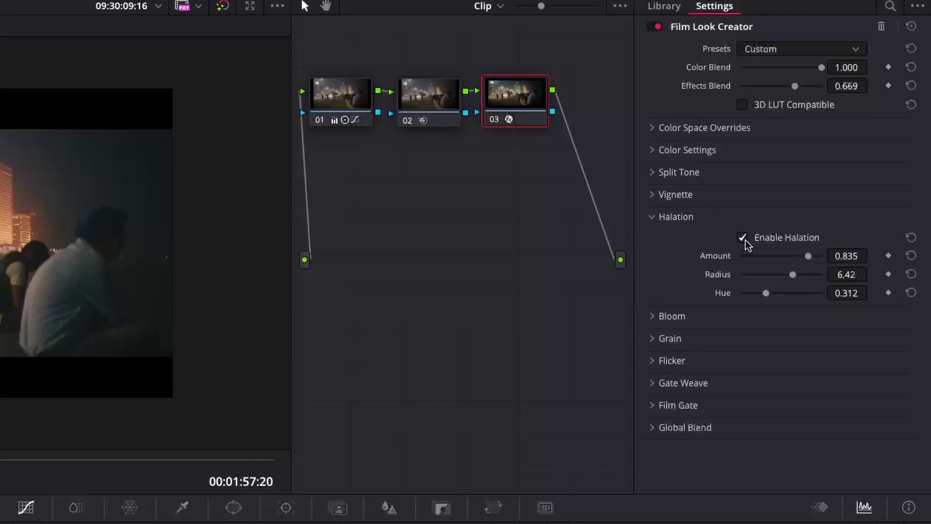
{"action": "left_click", "coordinate": [743, 237]}
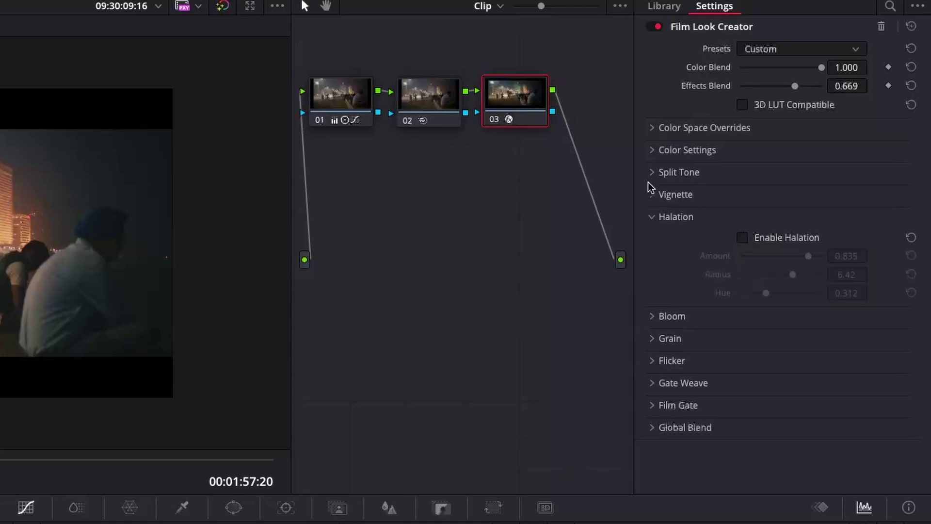
Add a serial node after node 03, search the effects library for "hal" and apply the Halation effect to the new node
{"action": "left_click_drag", "start_coordinate": [521, 110], "coordinate": [518, 109]}
{"action": "right_click", "coordinate": [515, 103]}
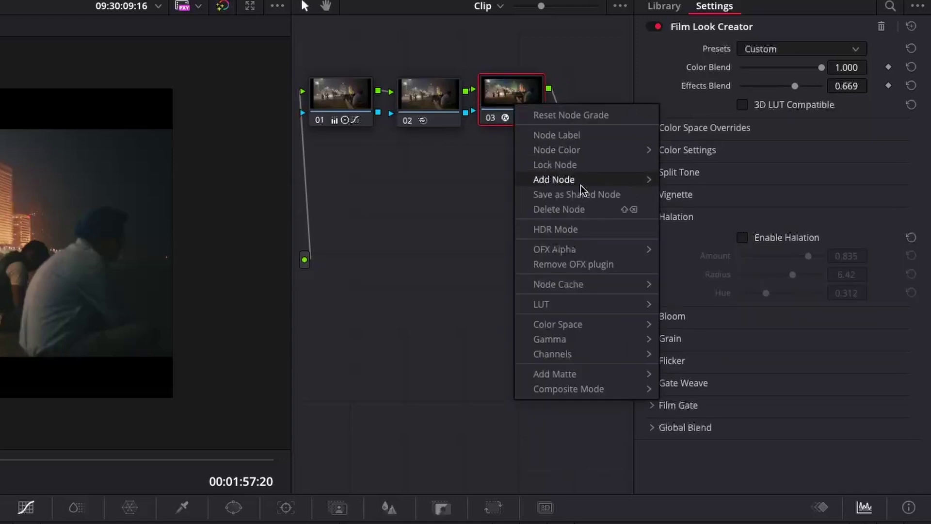
{"action": "mouse_move", "coordinate": [645, 181]}
{"action": "left_click", "coordinate": [689, 179]}
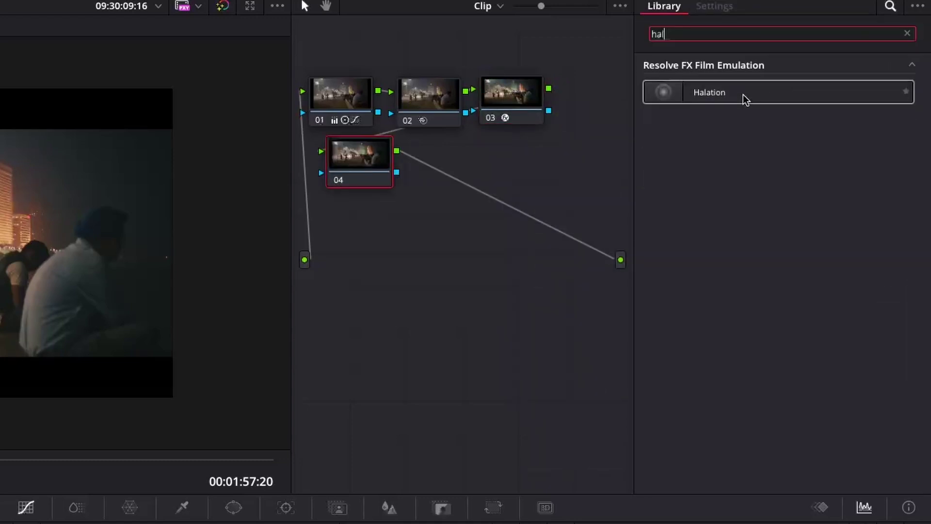
{"action": "left_click_drag", "start_coordinate": [746, 100], "coordinate": [394, 177]}
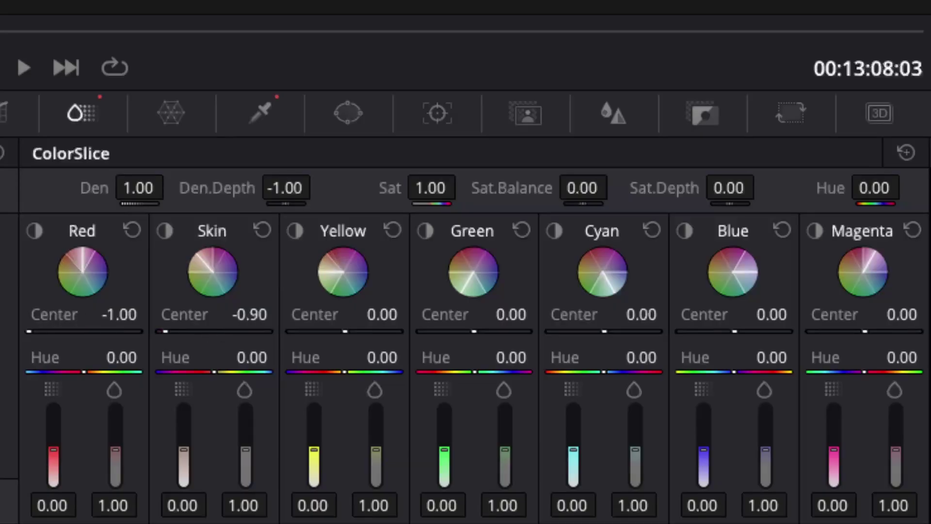
Shift the centers of the Skin, Yellow, Green, Cyan, Blue and Magenta slices in ColorSlice
{"action": "left_click_drag", "start_coordinate": [201, 314], "coordinate": [262, 315]}
{"action": "mouse_move", "coordinate": [379, 314]}
{"action": "left_mouse_down"}
{"action": "mouse_move", "coordinate": [433, 314]}
{"action": "mouse_move", "coordinate": [369, 314]}
{"action": "left_mouse_up"}
{"action": "left_click_drag", "start_coordinate": [478, 332], "coordinate": [450, 331]}
{"action": "left_click_drag", "start_coordinate": [605, 322], "coordinate": [573, 322]}
{"action": "left_click_drag", "start_coordinate": [735, 331], "coordinate": [680, 331]}
{"action": "left_click_drag", "start_coordinate": [865, 331], "coordinate": [809, 332]}
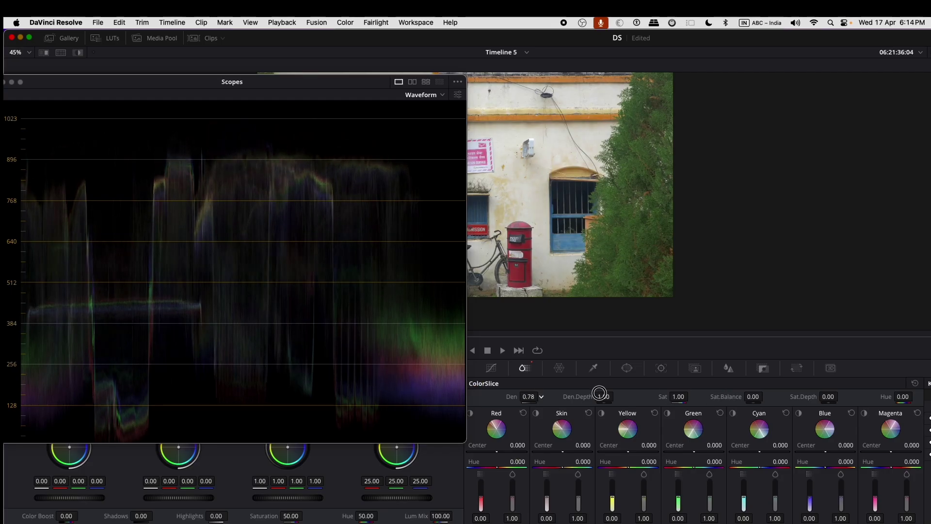
Set the ColorSlice density to 1.00 and density depth to -1.00 on the post office shot, and adjust the density further
{"action": "left_click_drag", "start_coordinate": [599, 393], "coordinate": [543, 382]}
{"action": "left_click_drag", "start_coordinate": [609, 397], "coordinate": [367, 389]}
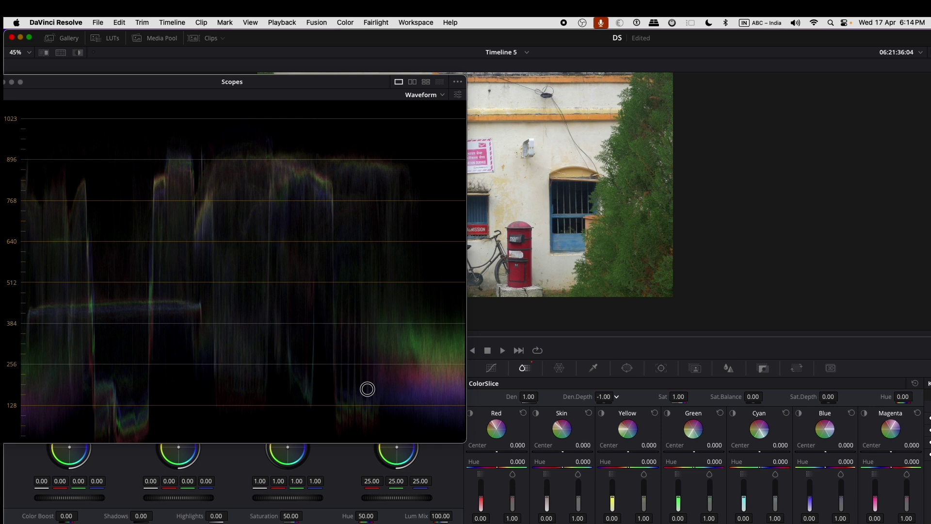
{"action": "mouse_move", "coordinate": [528, 396]}
{"action": "left_mouse_down"}
{"action": "mouse_move", "coordinate": [487, 400]}
{"action": "mouse_move", "coordinate": [606, 416]}
{"action": "mouse_move", "coordinate": [538, 409]}
{"action": "left_mouse_up"}
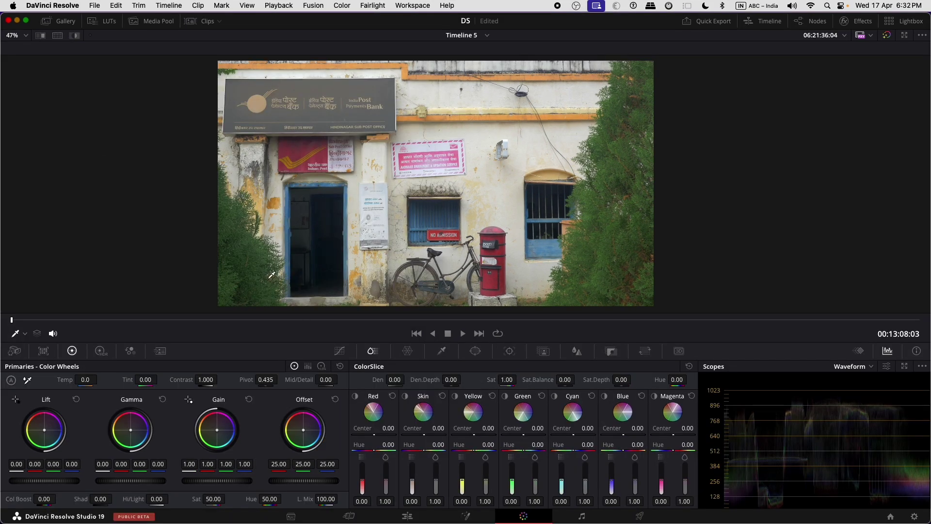
Preview the area covered by the Red slice and turn on highlighting in the viewer
{"action": "left_click", "coordinate": [356, 397]}
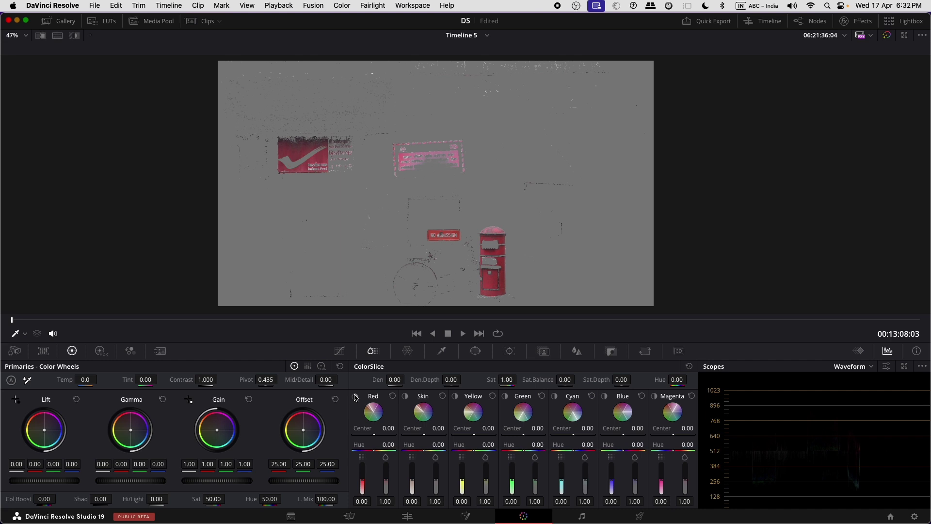
{"action": "left_click", "coordinate": [355, 397]}
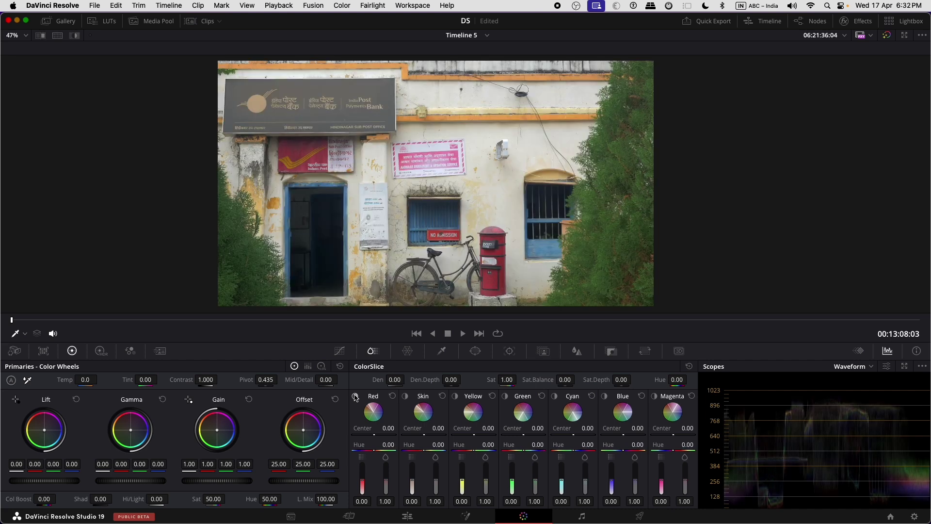
{"action": "left_click", "coordinate": [74, 36]}
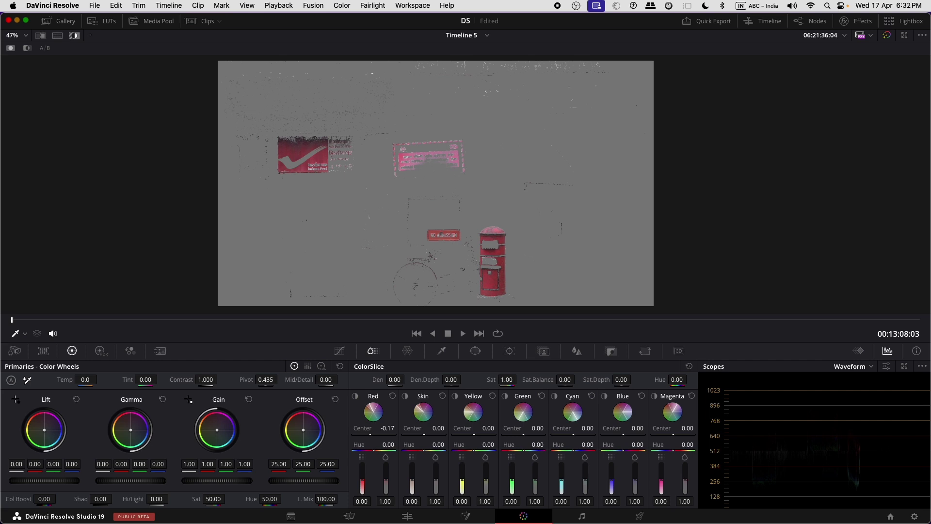
Shift the ColorSlice centers from Red through Magenta while checking the highlighted areas, and turn the viewer highlight off
{"action": "left_click_drag", "start_coordinate": [370, 435], "coordinate": [387, 434]}
{"action": "left_click_drag", "start_coordinate": [424, 435], "coordinate": [409, 435]}
{"action": "left_click_drag", "start_coordinate": [474, 435], "coordinate": [453, 435]}
{"action": "left_click_drag", "start_coordinate": [524, 434], "coordinate": [503, 434]}
{"action": "left_click_drag", "start_coordinate": [573, 435], "coordinate": [642, 434]}
{"action": "left_click_drag", "start_coordinate": [674, 435], "coordinate": [689, 435]}
{"action": "left_click", "coordinate": [74, 35]}
Adjust the Red slice's density and saturation in ColorSlice
{"action": "left_click_drag", "start_coordinate": [363, 479], "coordinate": [362, 479]}
{"action": "left_click_drag", "start_coordinate": [386, 480], "coordinate": [386, 471]}
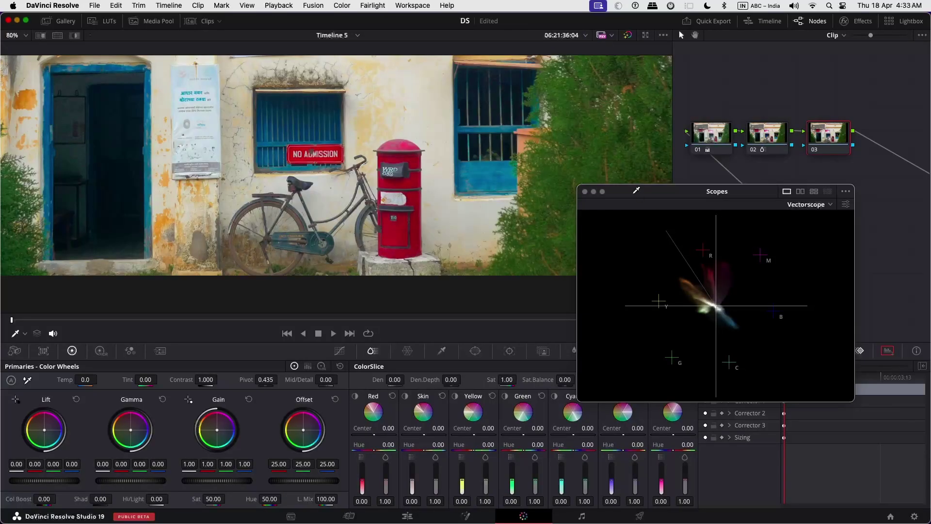
Move the floating vectorscope up beside the image so that it no longer covers the ColorSlice controls
{"action": "left_click", "coordinate": [660, 188]}
{"action": "left_click_drag", "start_coordinate": [662, 204], "coordinate": [670, 66]}
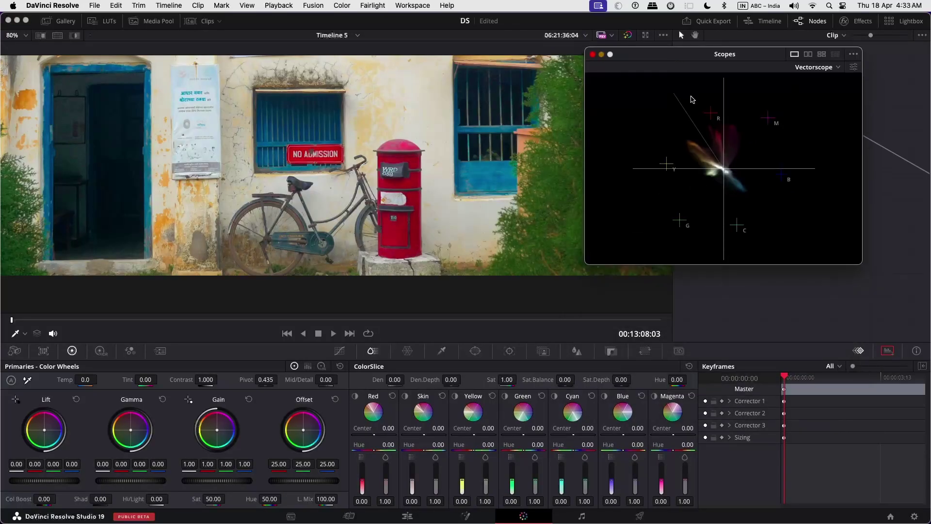
Enlarge the floating vectorscope and set the Red slice's density to 0.04 and saturation to 0.92 in ColorSlice
{"action": "left_click_drag", "start_coordinate": [862, 265], "coordinate": [928, 376]}
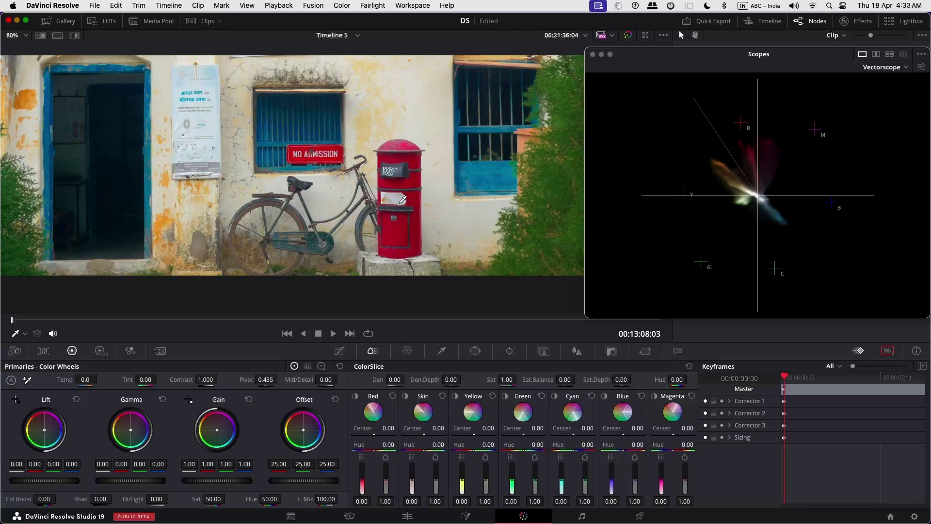
{"action": "left_click_drag", "start_coordinate": [362, 480], "coordinate": [363, 479]}
{"action": "mouse_move", "coordinate": [376, 481]}
{"action": "left_mouse_down"}
{"action": "mouse_move", "coordinate": [376, 473]}
{"action": "mouse_move", "coordinate": [386, 484]}
{"action": "mouse_move", "coordinate": [363, 480]}
{"action": "left_mouse_up"}
Set ColorSlice's global density to 0.06, density depth to 0.46, saturation to 1.30 and saturation depth to -0.26
{"action": "left_click_drag", "start_coordinate": [395, 380], "coordinate": [412, 380]}
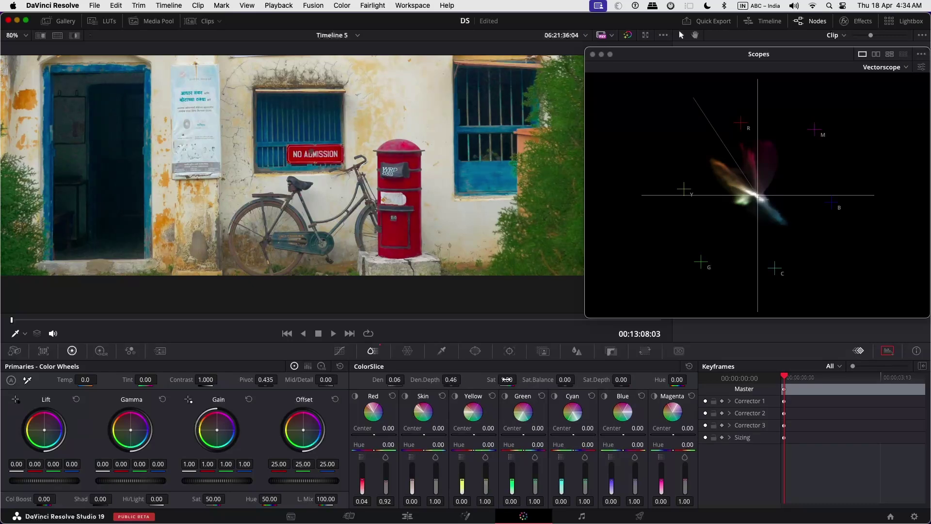
{"action": "left_click_drag", "start_coordinate": [507, 379], "coordinate": [520, 379]}
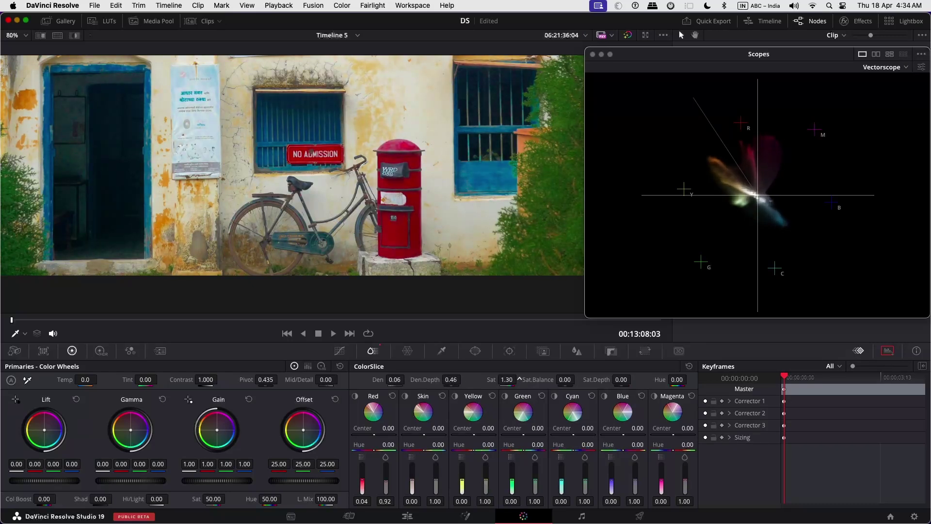
{"action": "mouse_move", "coordinate": [621, 380]}
{"action": "left_mouse_down"}
{"action": "mouse_move", "coordinate": [613, 379]}
{"action": "mouse_move", "coordinate": [627, 380]}
{"action": "left_mouse_up"}
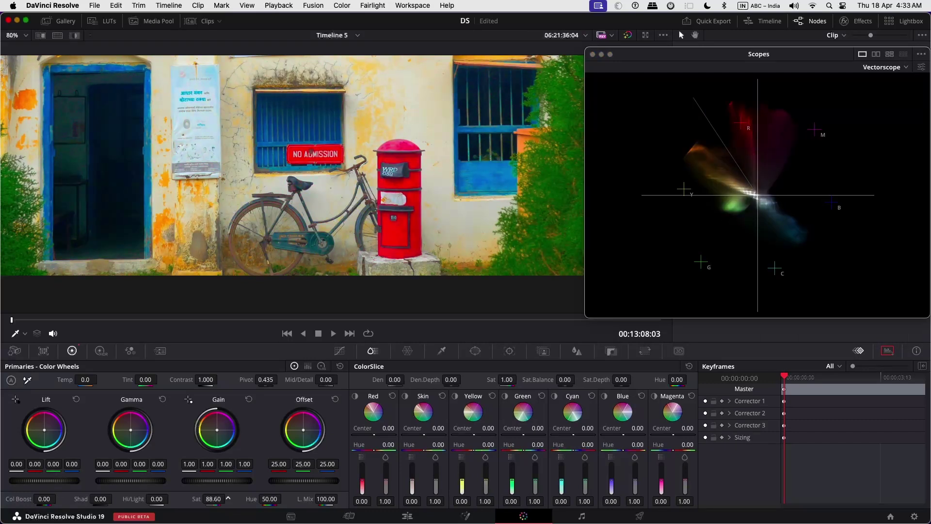
Try a saturation of 55 in the Primaries color wheels to compare it with ColorSlice saturation
{"action": "left_click_drag", "start_coordinate": [213, 499], "coordinate": [199, 499]}
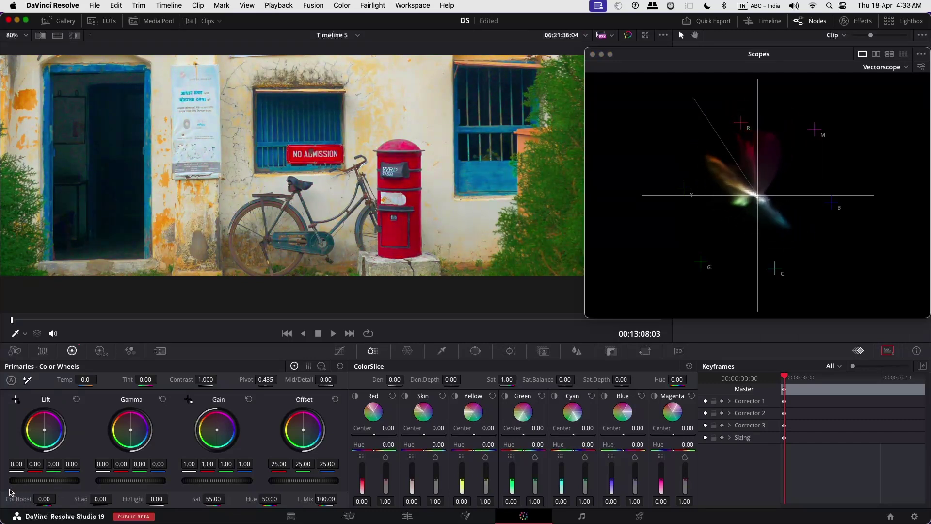
Close the floating scopes and set slice densities to Red 0.19, Yellow 0.36, Green 0.39 and Blue 0.50, with Green saturation at 1.42
{"action": "left_click_drag", "start_coordinate": [362, 483], "coordinate": [386, 482]}
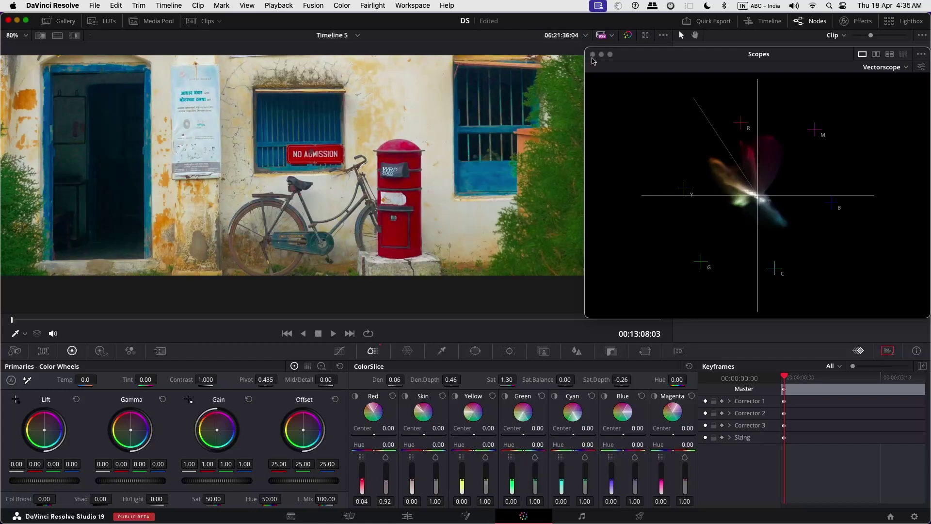
{"action": "left_click", "coordinate": [593, 54]}
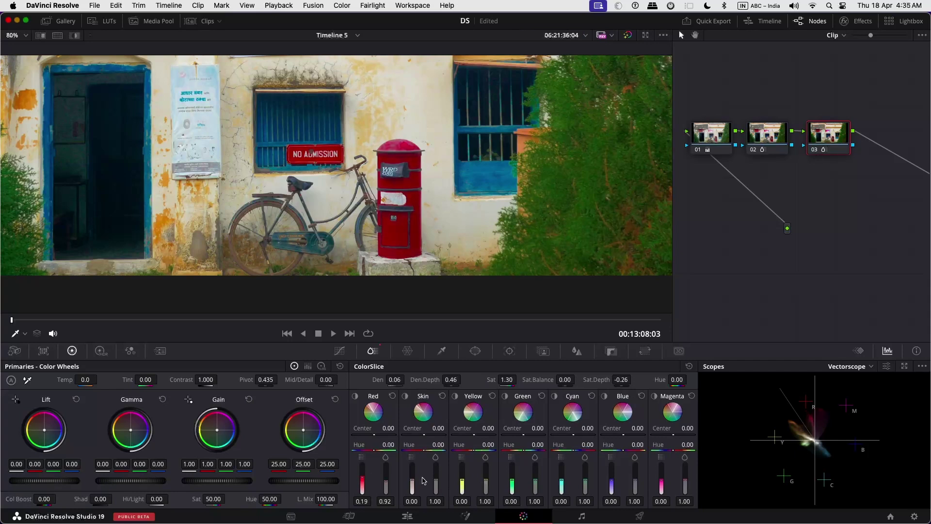
{"action": "left_click_drag", "start_coordinate": [462, 486], "coordinate": [535, 470]}
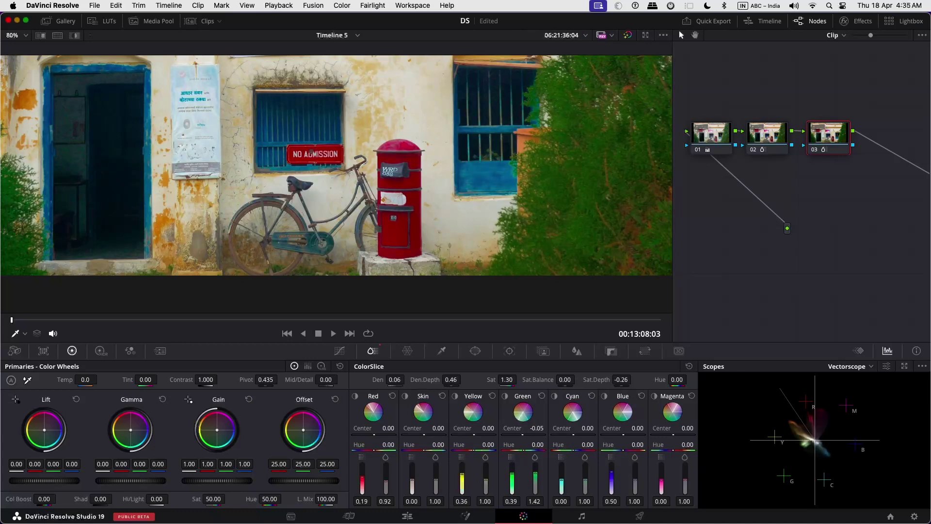
{"action": "left_click_drag", "start_coordinate": [611, 477], "coordinate": [550, 449]}
{"action": "key", "text": "super+z"}
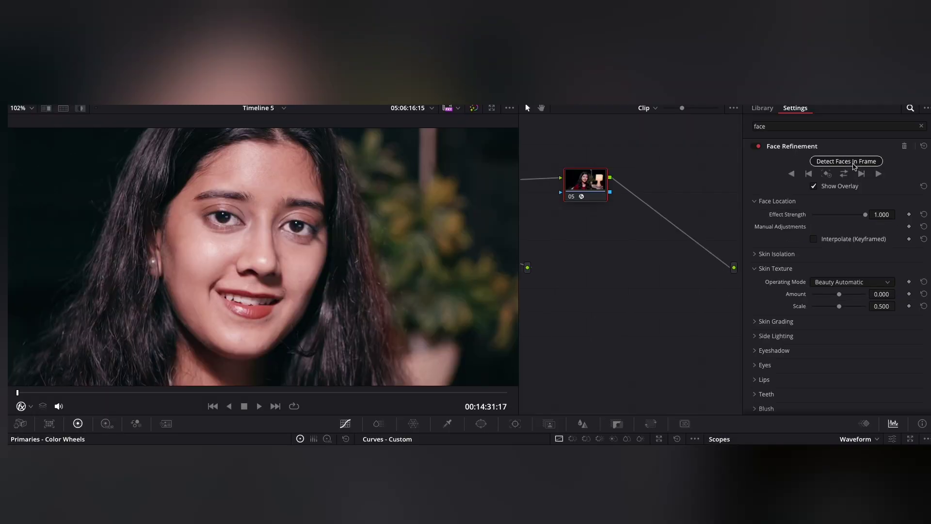
Detect the face in the portrait frame with Face Refinement and analyze it in both directions through the clip
{"action": "left_click", "coordinate": [839, 89]}
{"action": "left_click", "coordinate": [837, 101]}
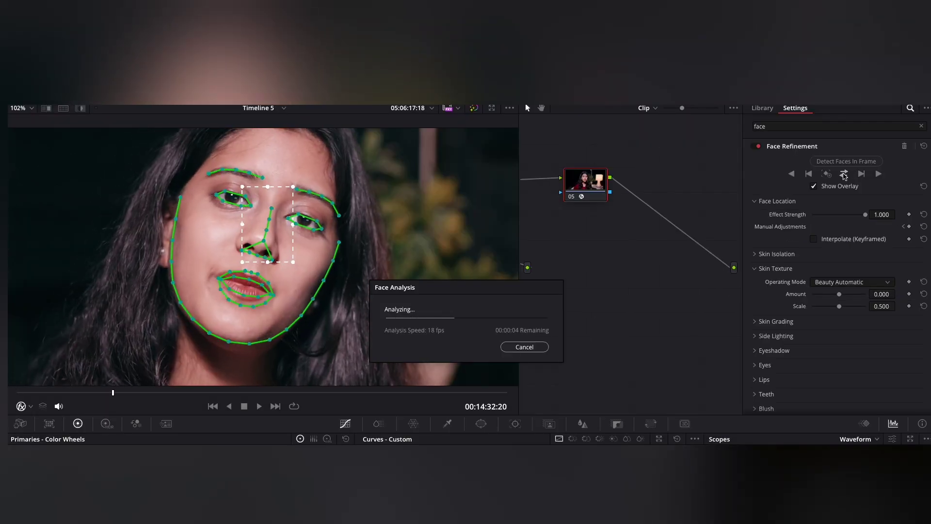
Enable keyframed interpolation on the frame at 00:14:33:12 and shift the whole face outline to match the face
{"action": "mouse_move", "coordinate": [166, 393]}
{"action": "left_mouse_down"}
{"action": "mouse_move", "coordinate": [152, 394]}
{"action": "mouse_move", "coordinate": [191, 393]}
{"action": "mouse_move", "coordinate": [166, 393]}
{"action": "left_mouse_up"}
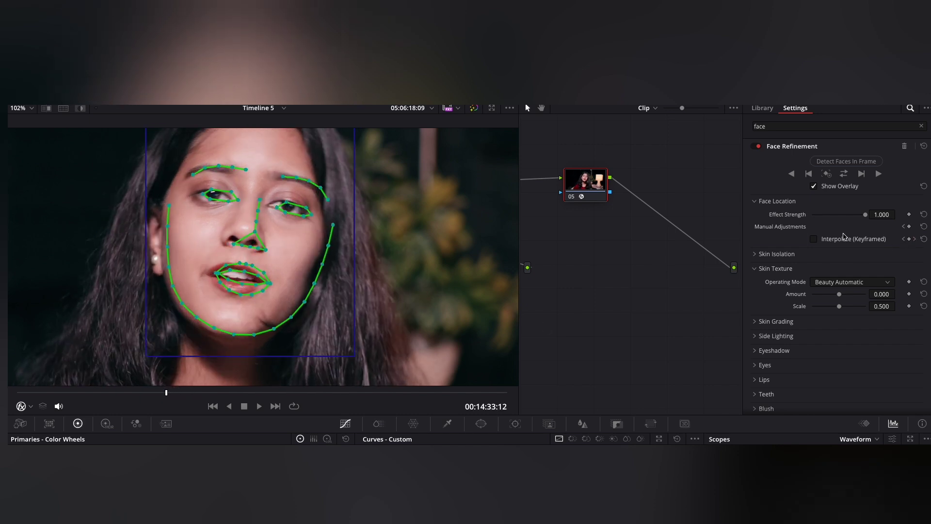
{"action": "left_click", "coordinate": [814, 239]}
{"action": "left_click_drag", "start_coordinate": [284, 246], "coordinate": [277, 241]}
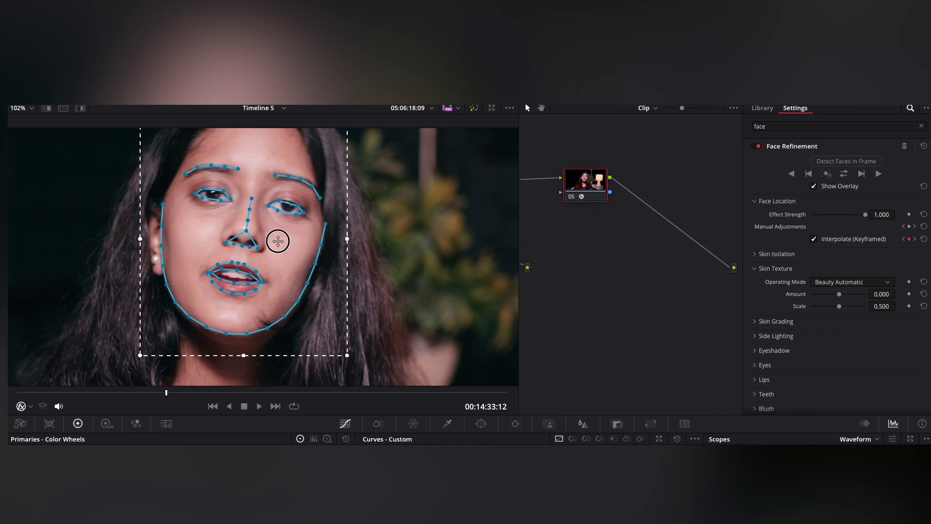
Adjust the nose part of the face outline on this frame and check the correction on earlier frames
{"action": "left_click", "coordinate": [250, 221]}
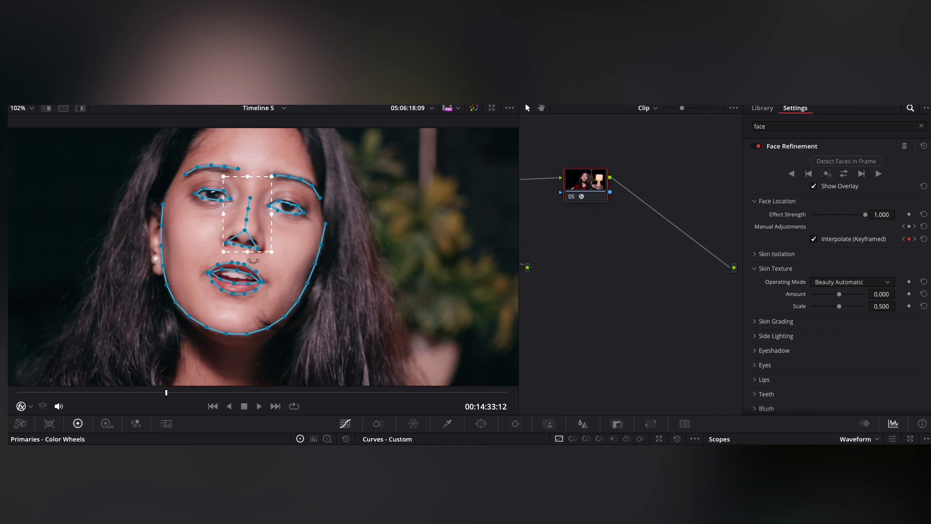
{"action": "left_click", "coordinate": [246, 245]}
{"action": "left_click", "coordinate": [269, 246]}
{"action": "left_click_drag", "start_coordinate": [250, 254], "coordinate": [249, 251]}
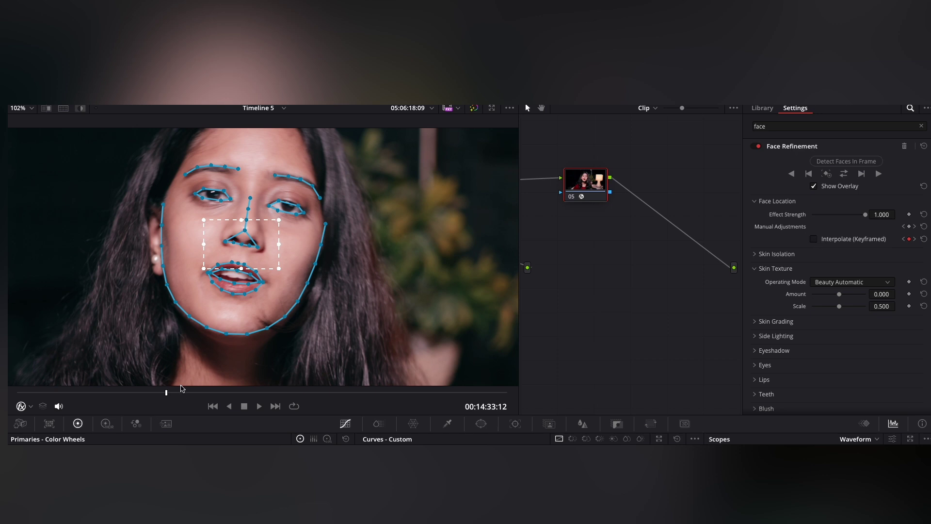
{"action": "left_click_drag", "start_coordinate": [166, 393], "coordinate": [141, 393]}
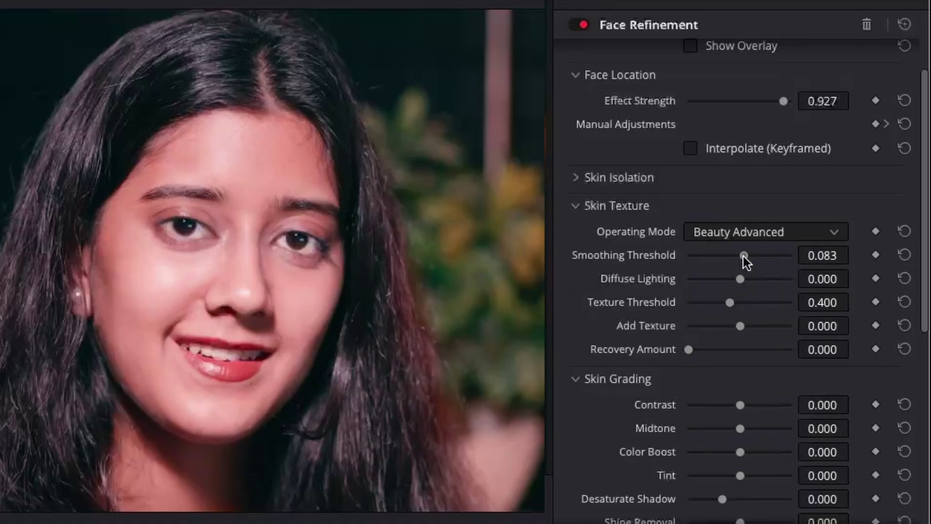
Try Face Refinement's Skin Texture controls and return them and the Skin Grading midtone to their defaults
{"action": "double_click", "coordinate": [744, 256]}
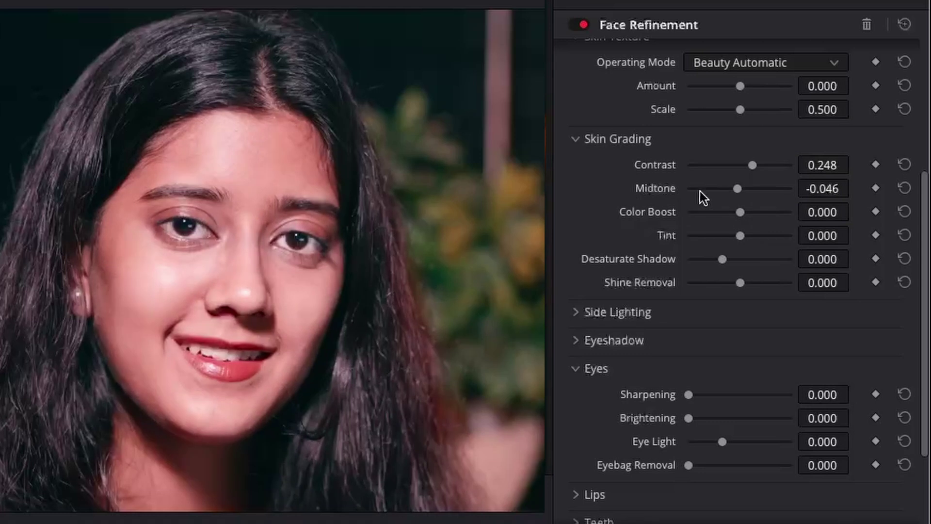
{"action": "double_click", "coordinate": [656, 189]}
Set Face Refinement's forehead hue to -0.018, gamma to 1.119 and smoothing to 0.294
{"action": "scroll", "coordinate": [737, 223], "scroll_direction": "up", "scroll_amount": 2}
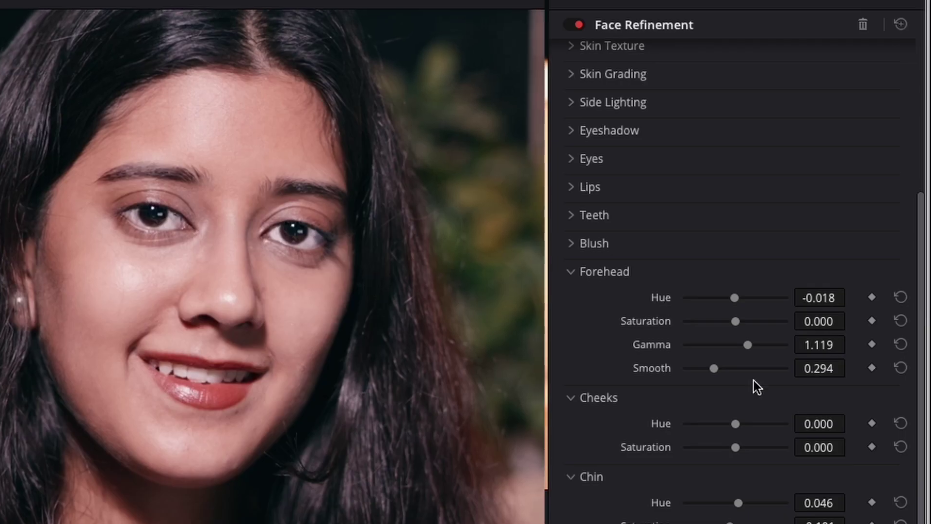
{"action": "left_click_drag", "start_coordinate": [735, 296], "coordinate": [748, 372]}
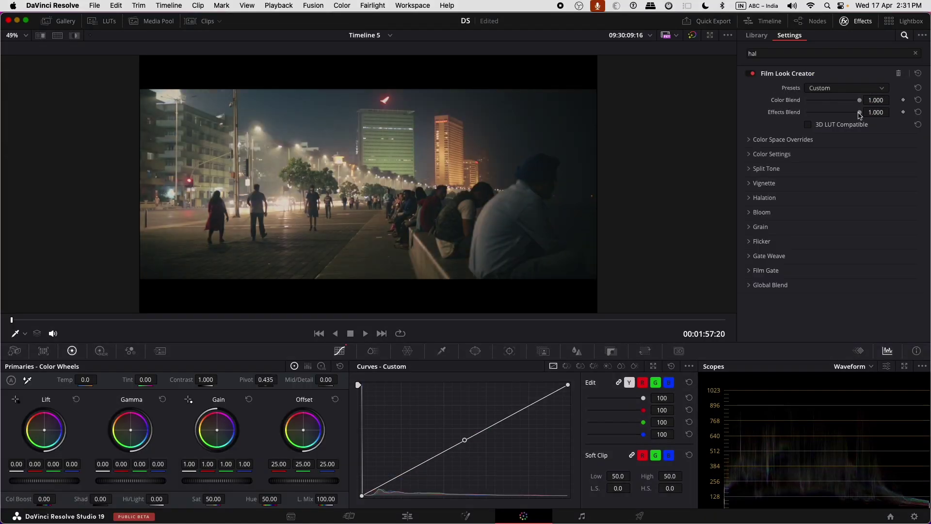
Lower the Film Look Creator's Effects Blend on the night street shot
{"action": "left_click_drag", "start_coordinate": [860, 115], "coordinate": [815, 117]}
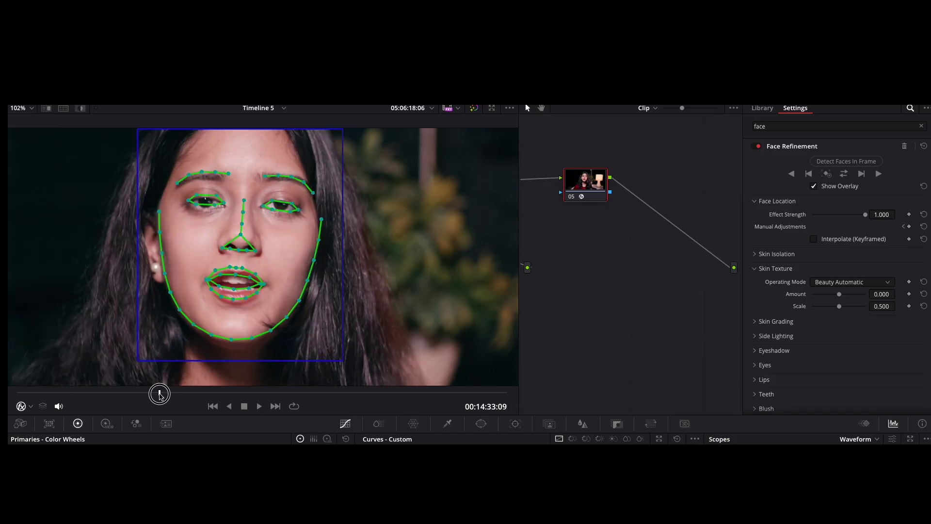